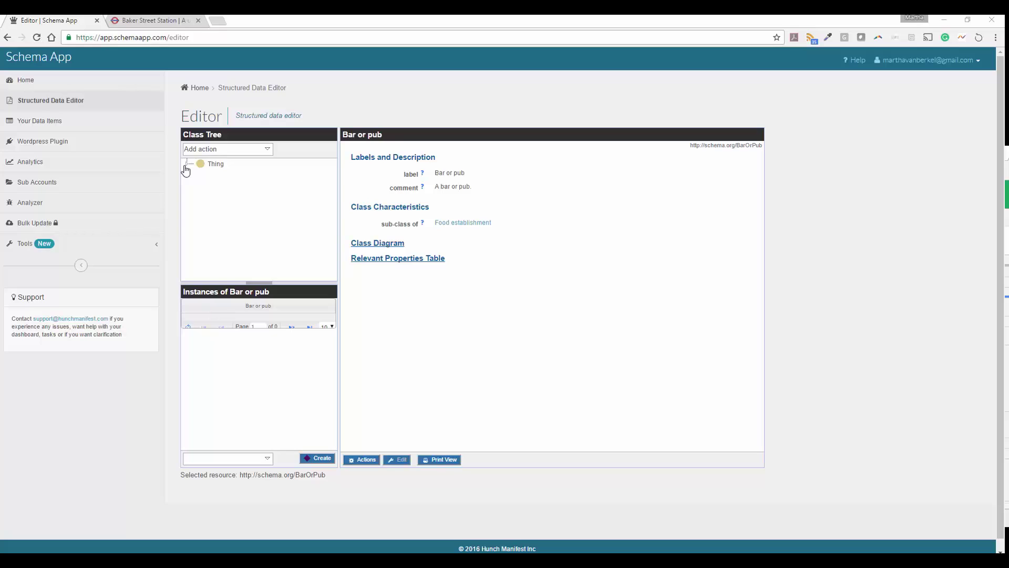
Expand Thing down to Food establishment and pick Bar or pub from a 'bar' search
left_click(185, 165)
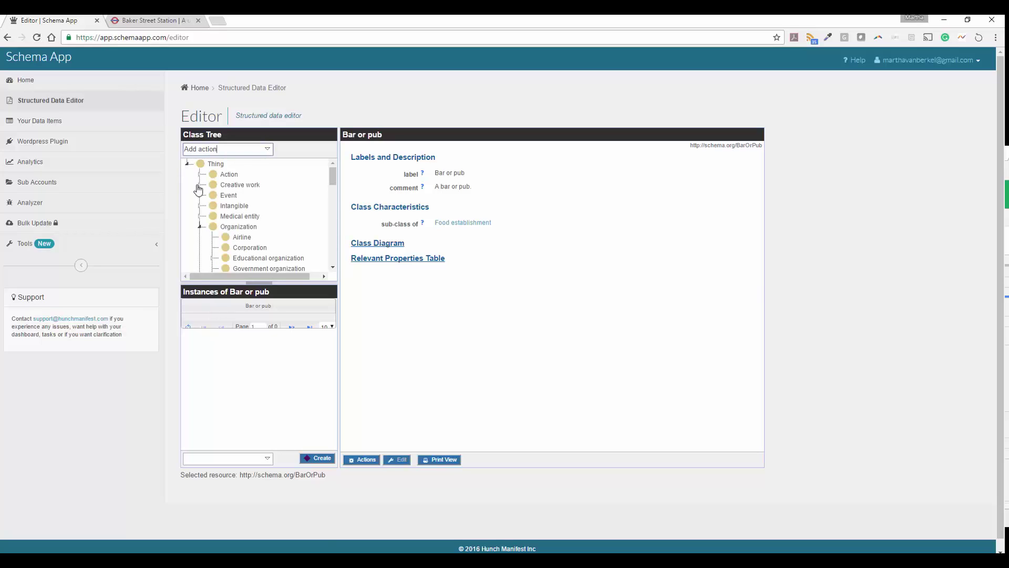
scroll(226, 234, "down", 1)
scroll(226, 234, "down", 2)
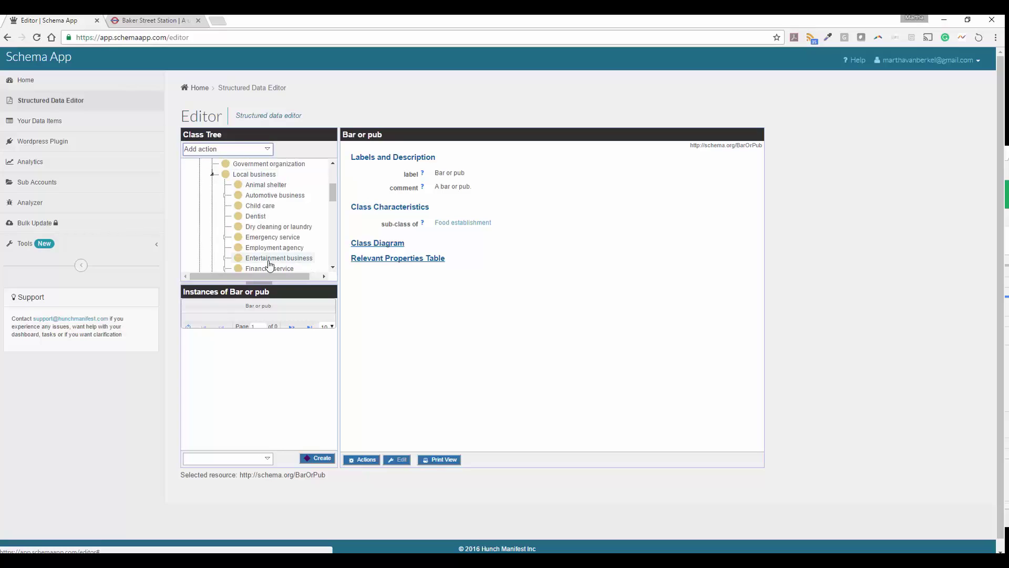
scroll(270, 264, "down", 1)
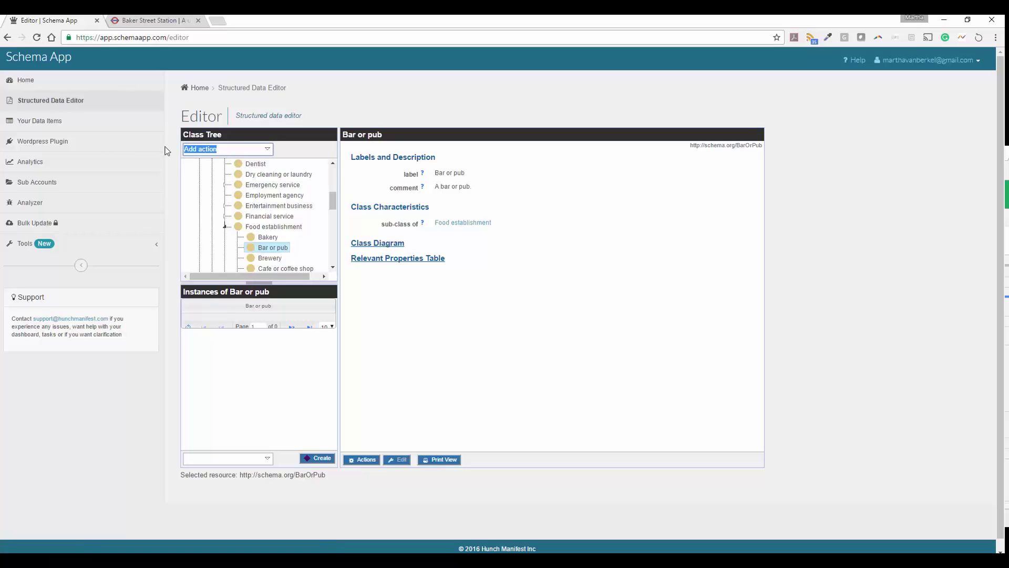
type("bar")
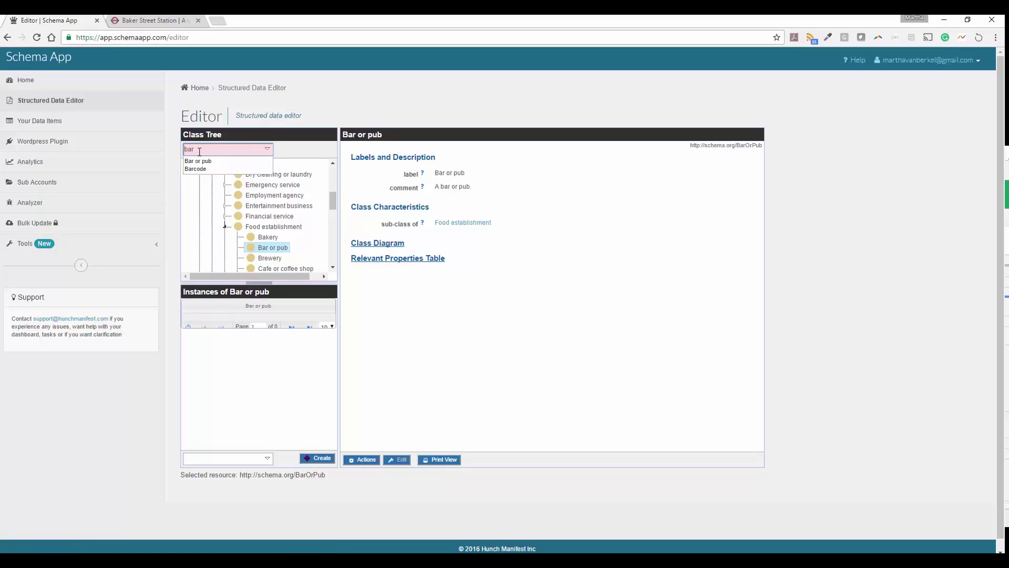
left_click(206, 161)
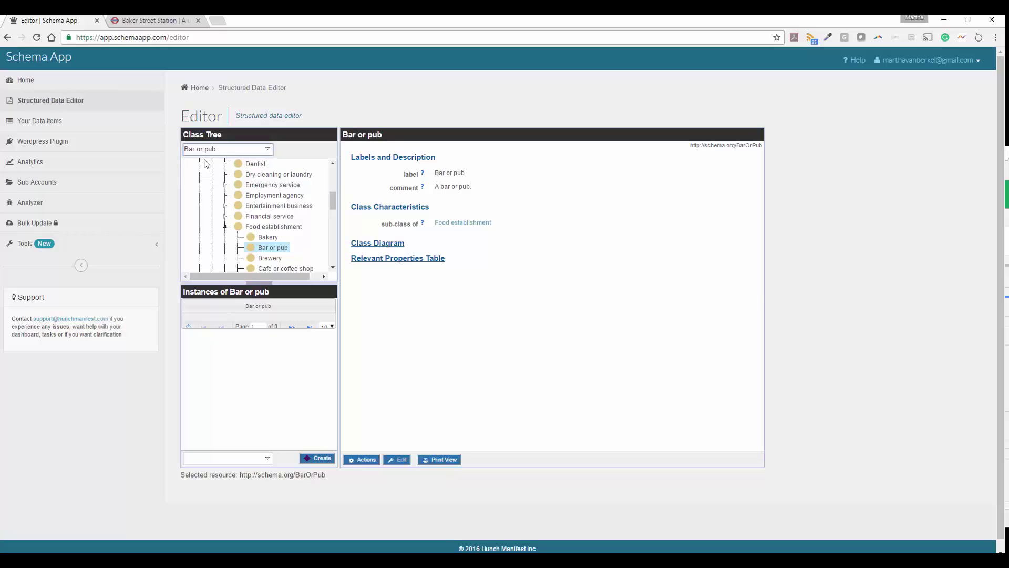
left_click(322, 459)
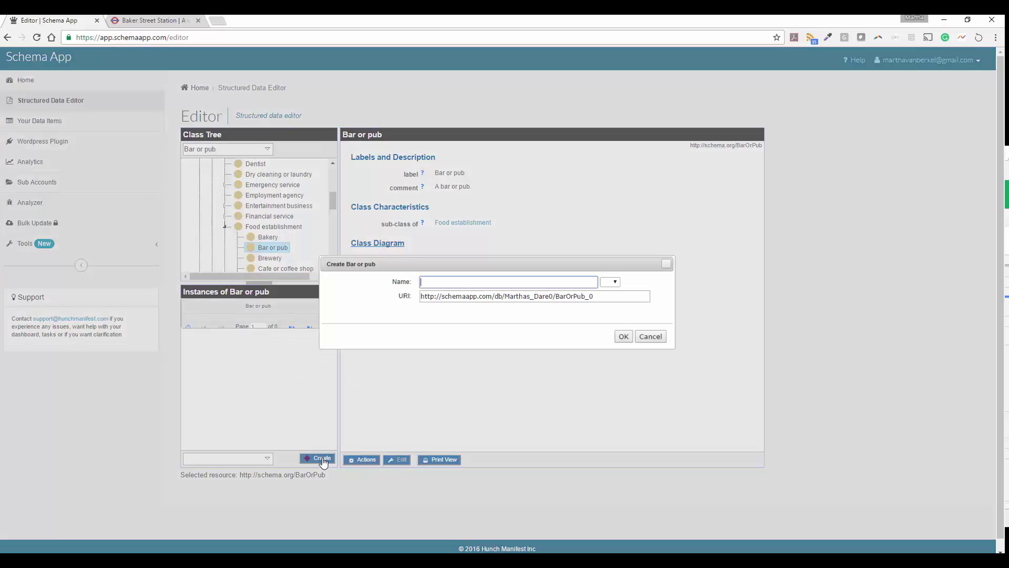
type("Baker Street Station")
key("Tab")
type("https://bakerstreetstation.ca/")
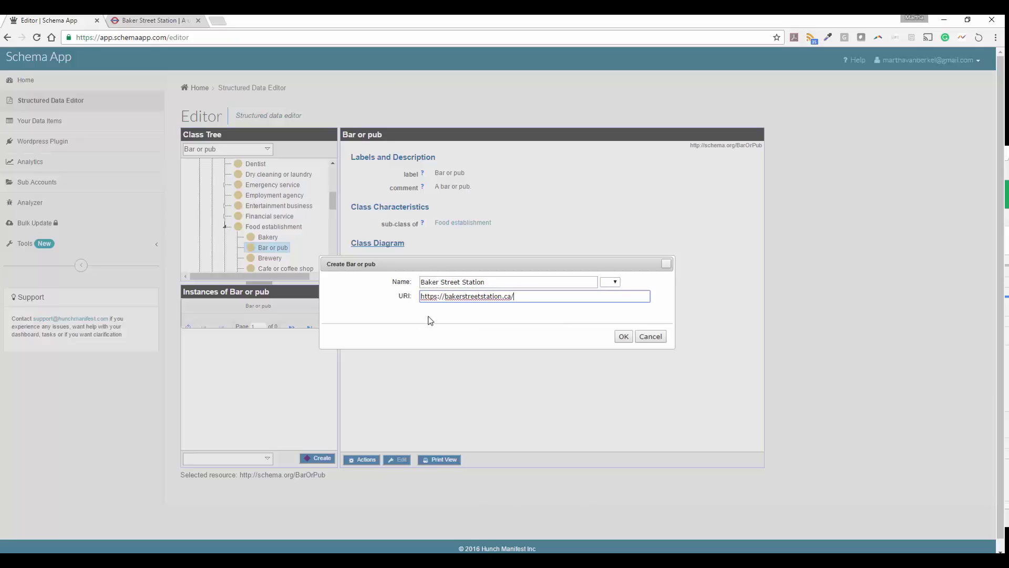
left_click(621, 341)
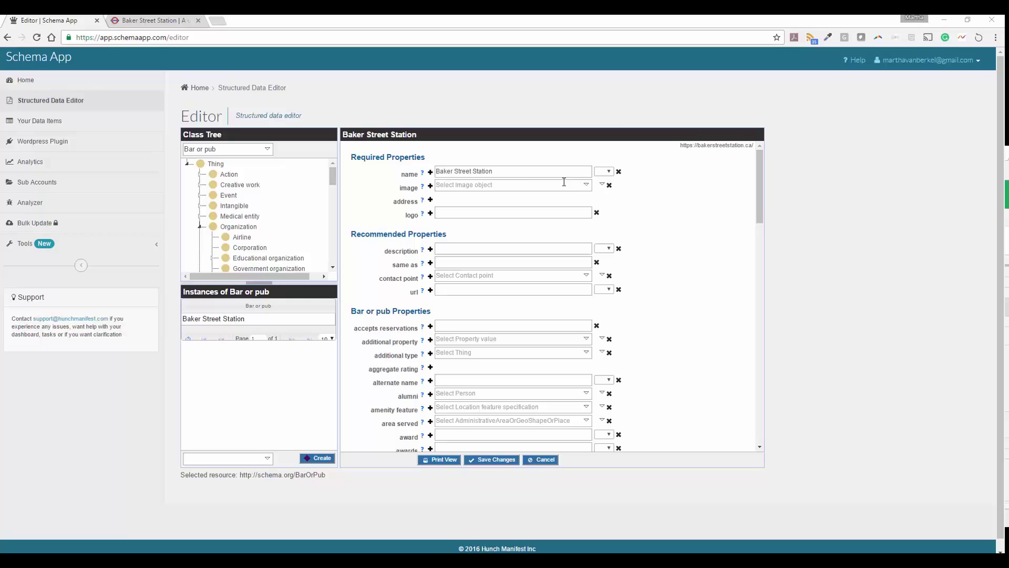
Set the image to the baker-pub-pint.jpg URL and add an empty address sub-form
left_click(469, 184)
key("ctrl+v")
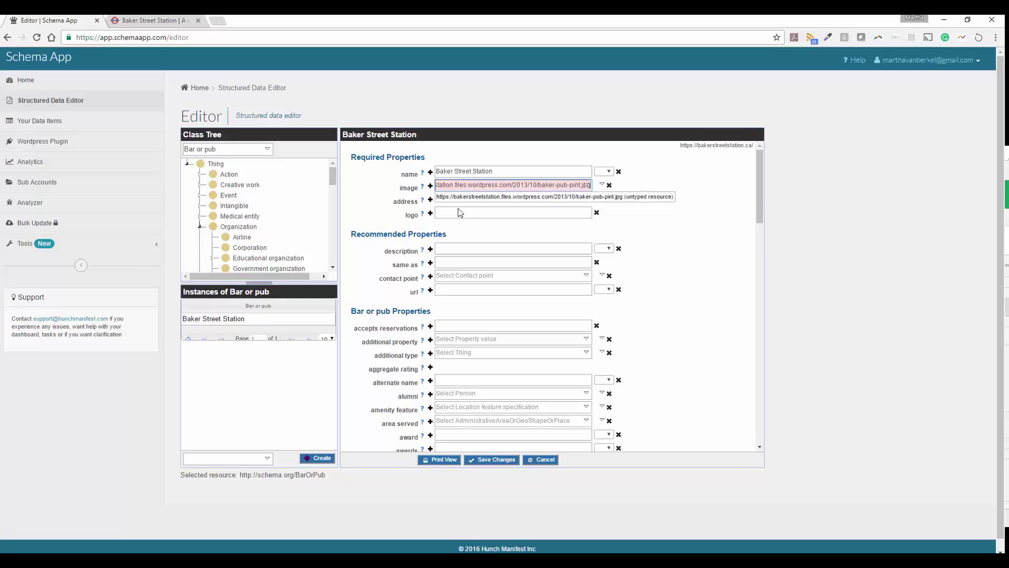
left_click(462, 201)
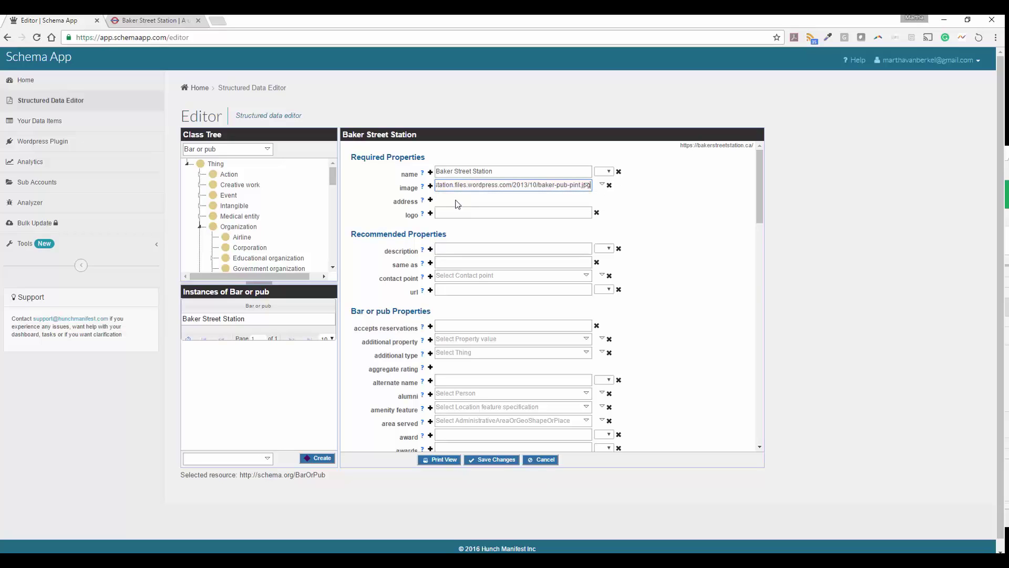
left_click(430, 201)
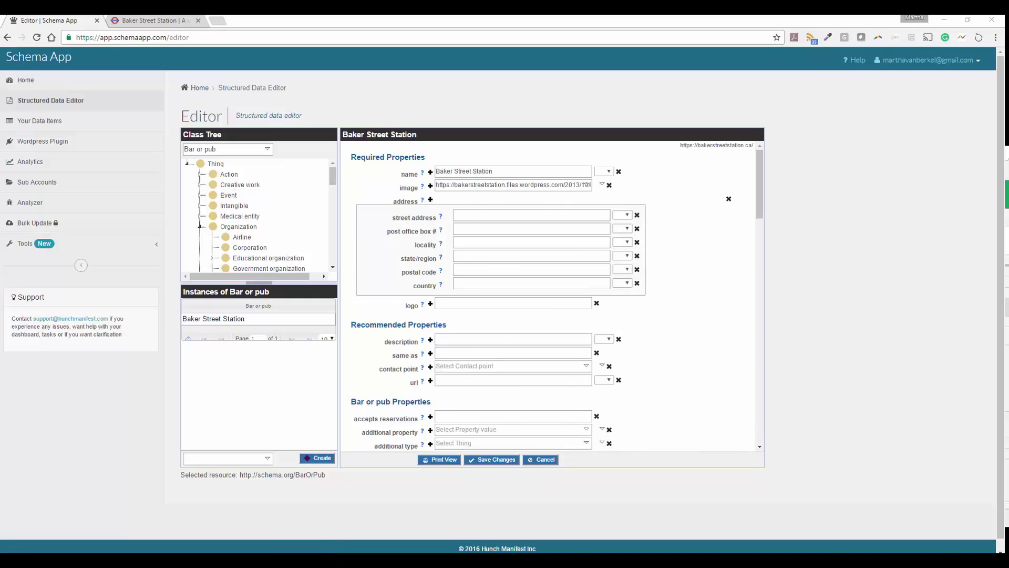
left_click(473, 220)
type("76")
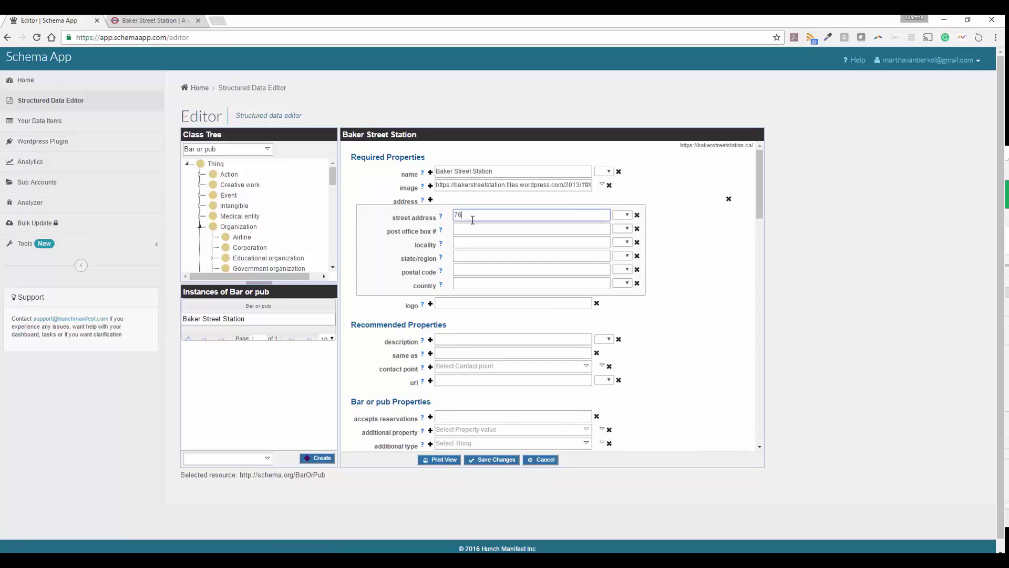
type(" Baker Street")
key("Tab")
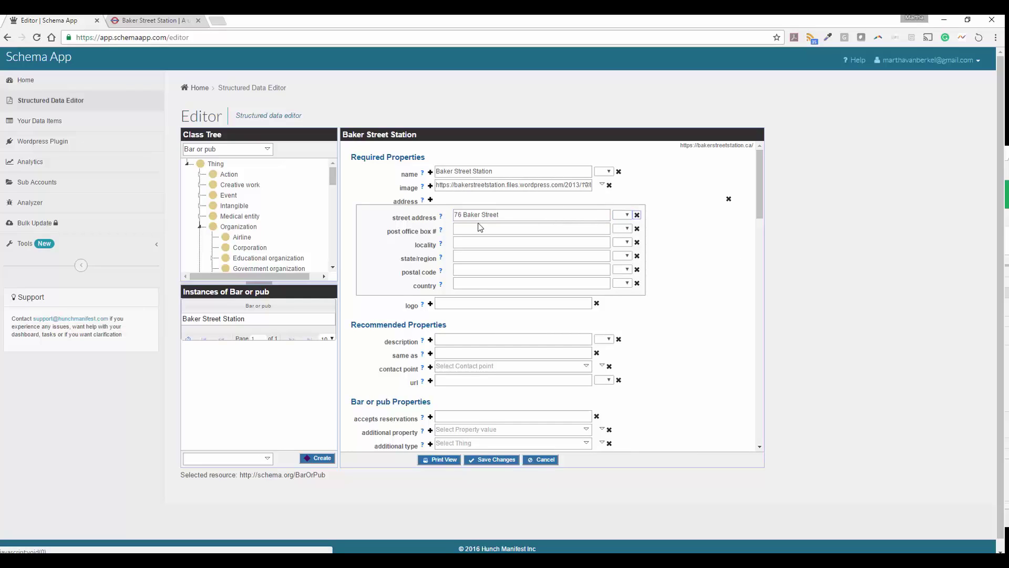
left_click(473, 246)
type("Cit")
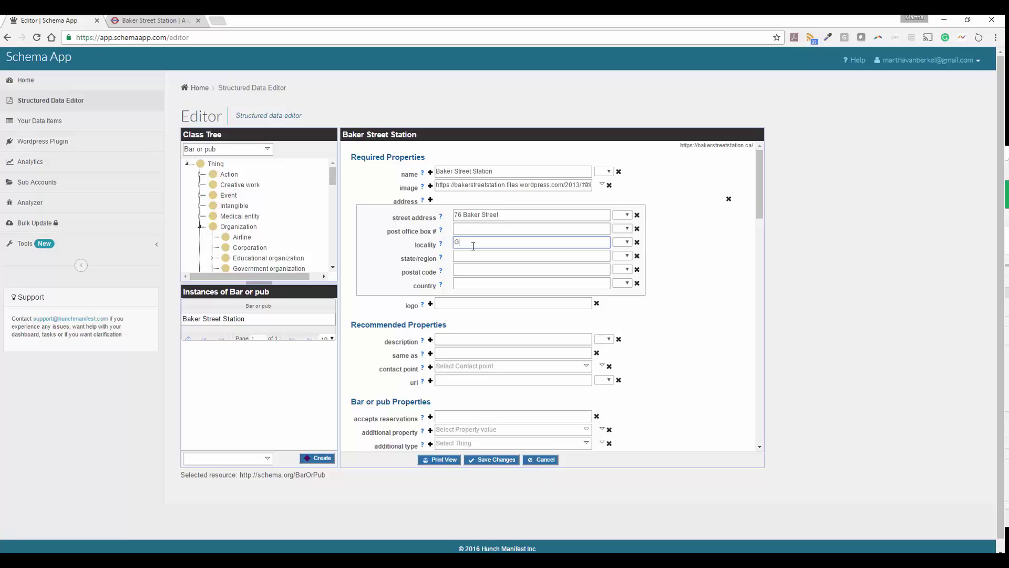
type("uelph")
left_click(471, 258)
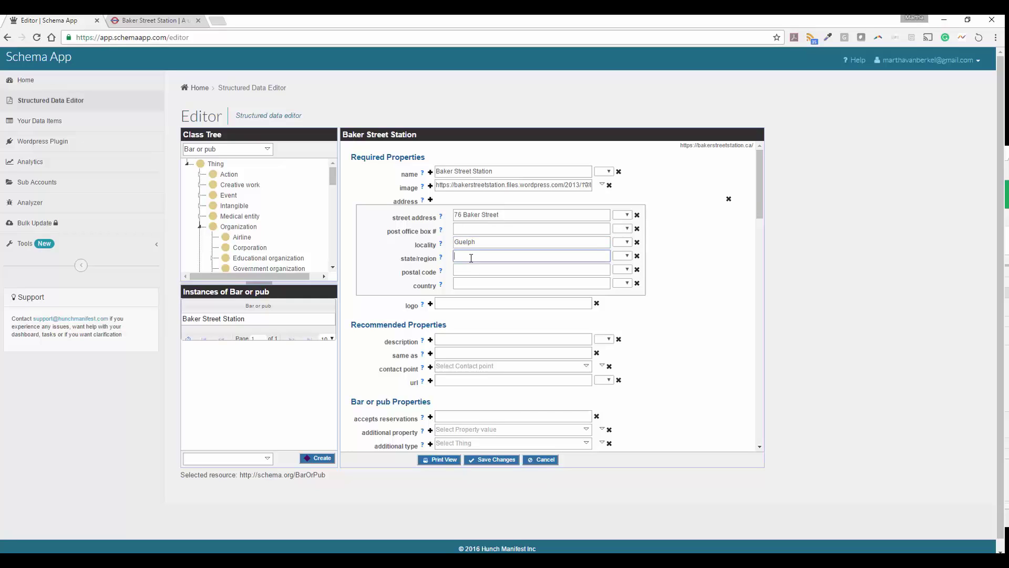
type("Ontario")
left_click(550, 271)
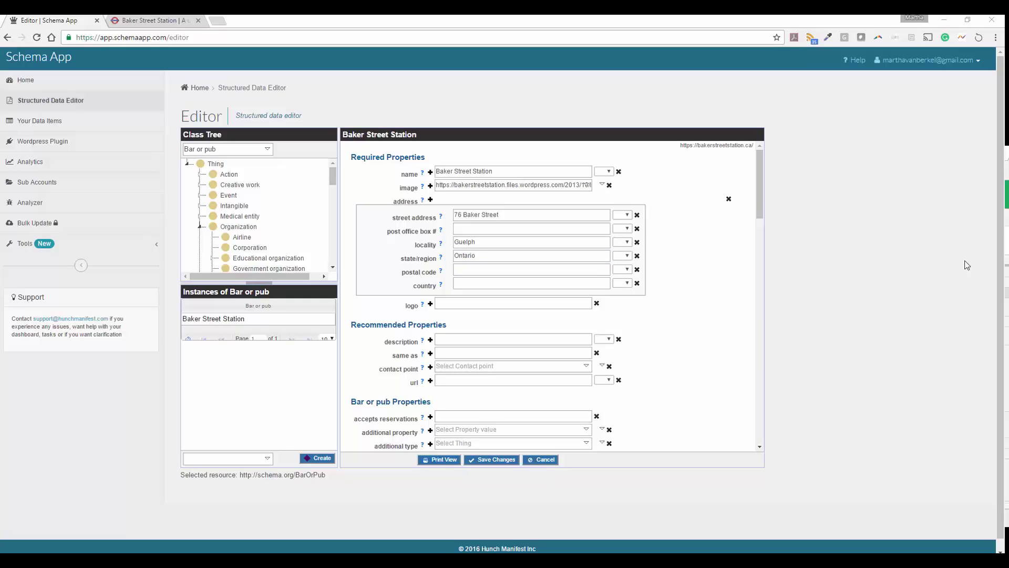
left_click(469, 270)
type("N1H 4G1")
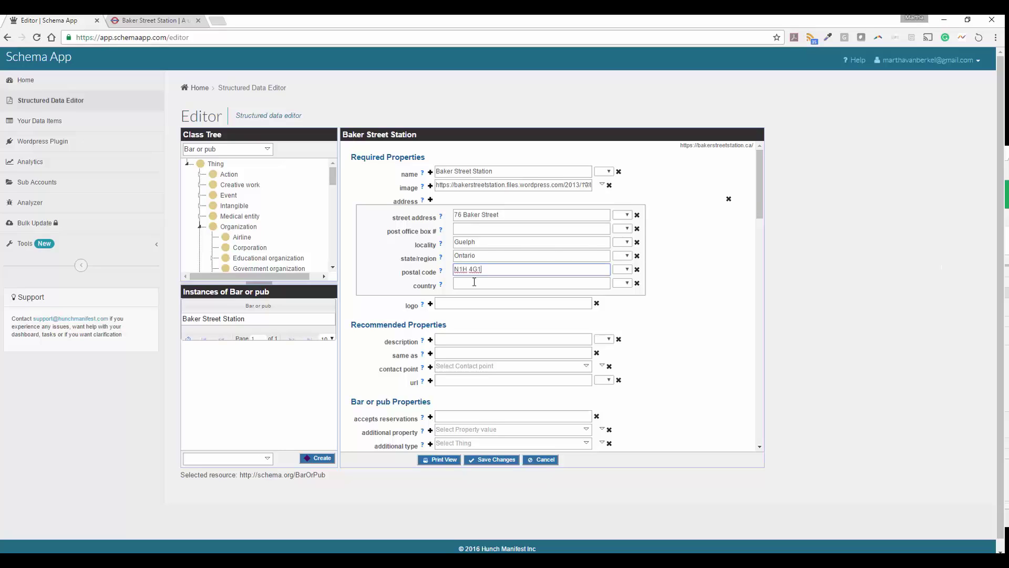
left_click(471, 284)
Enter Canada as the country and paste the baker-st-small.png logo URL
type("Canada")
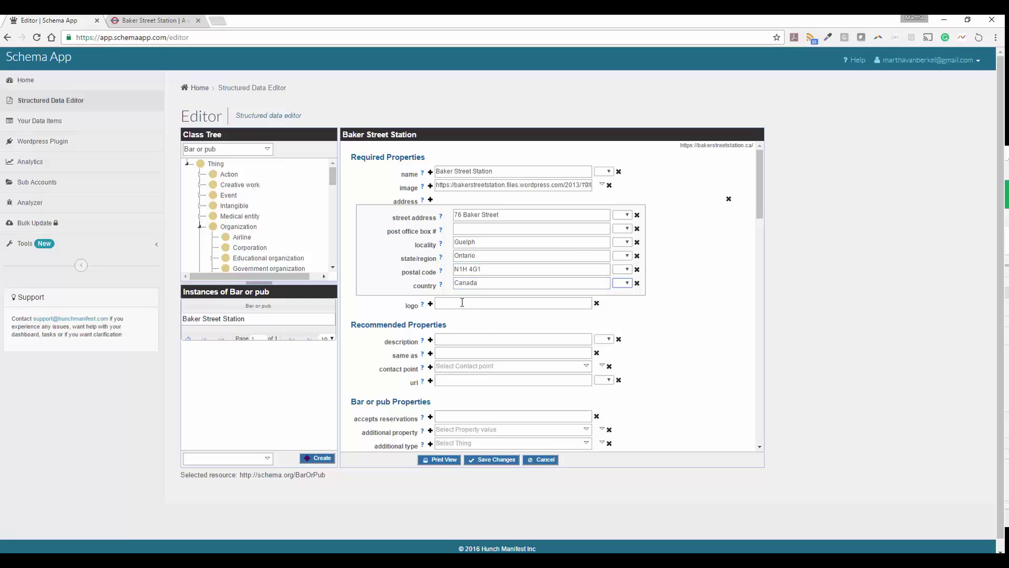
left_click(464, 303)
key("alt+Tab")
key("alt+Tab")
key("ctrl+v")
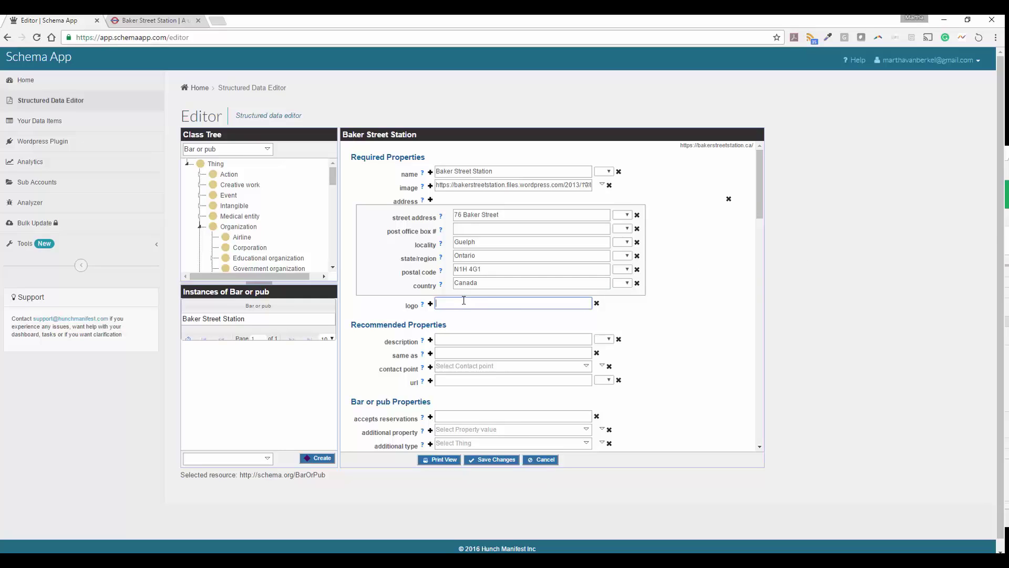
Paste the description 'Quaint, English-style tavern with 2 levels, craft beers…'
left_click(478, 338)
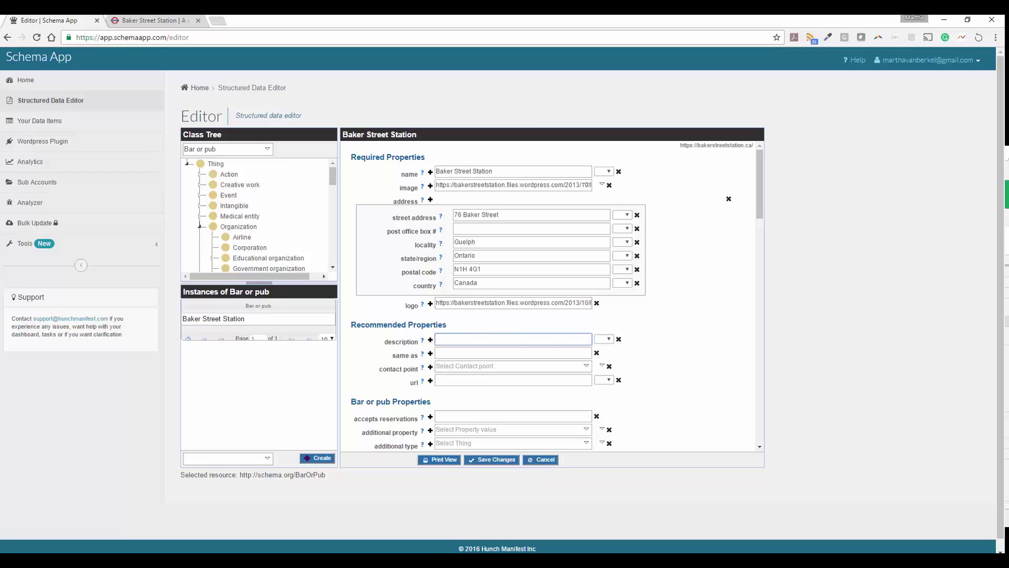
key("alt+Tab")
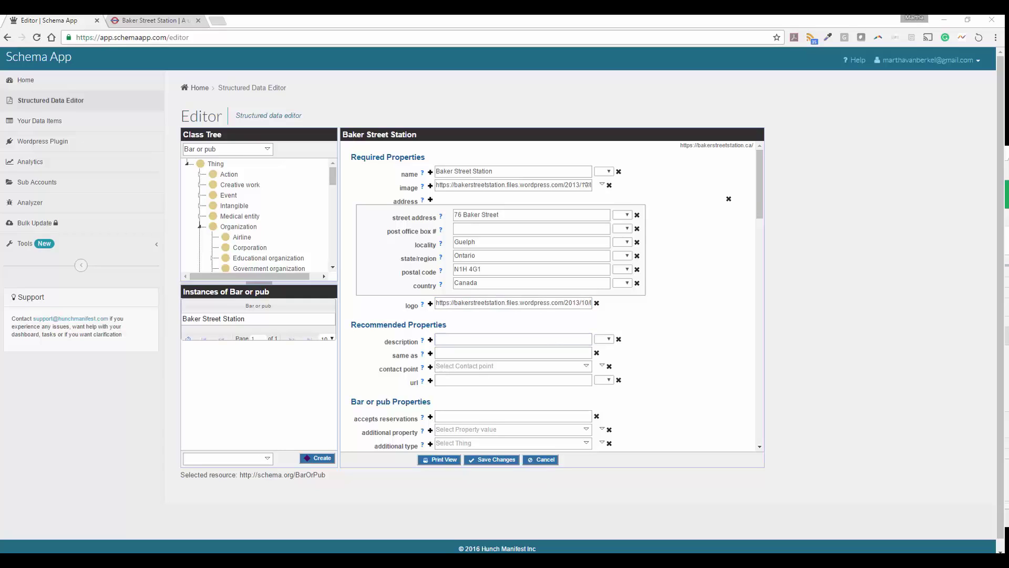
left_click(476, 339)
key("ctrl+v")
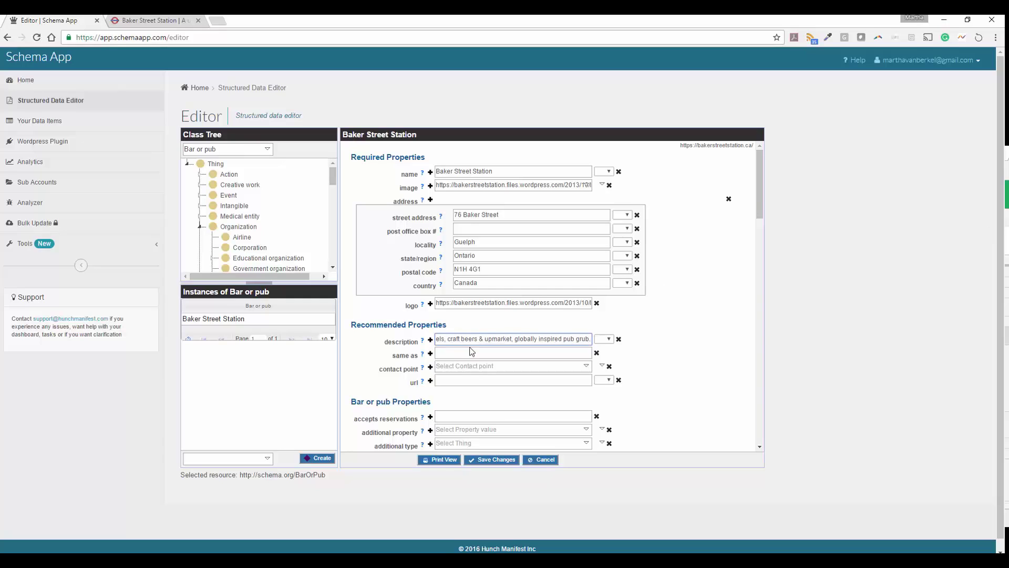
left_click(457, 353)
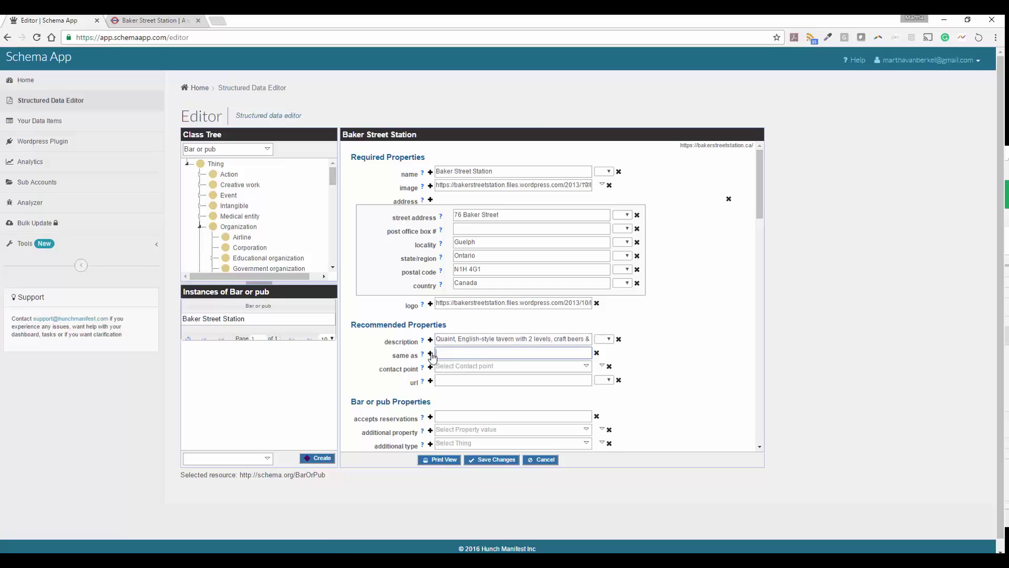
Add same as rows and paste the Twitter and Instagram profile links
left_click(430, 354)
left_click(430, 353)
left_click(430, 353)
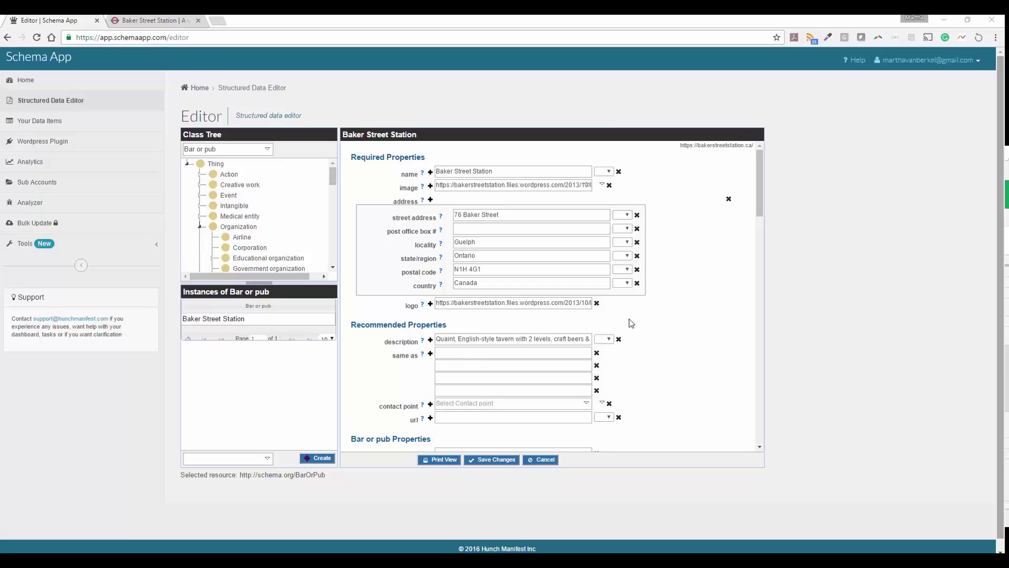
left_click(497, 352)
type("https://twitter.com/BakerStStation")
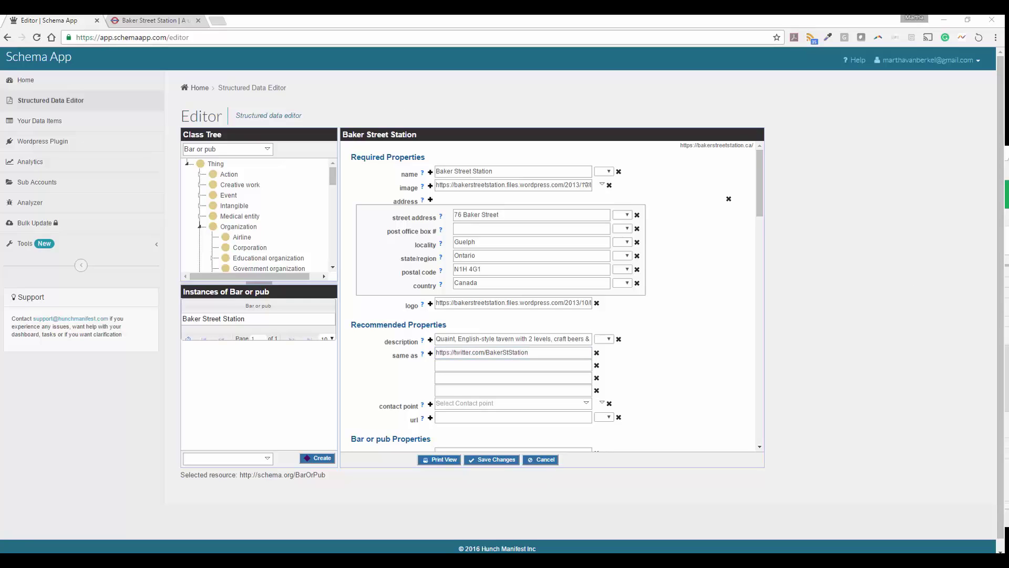
left_click(488, 365)
type("https://www.instagram.com/bakerststation/")
Paste the Google+ page link as the third entry and remove the empty fourth row
left_click(466, 379)
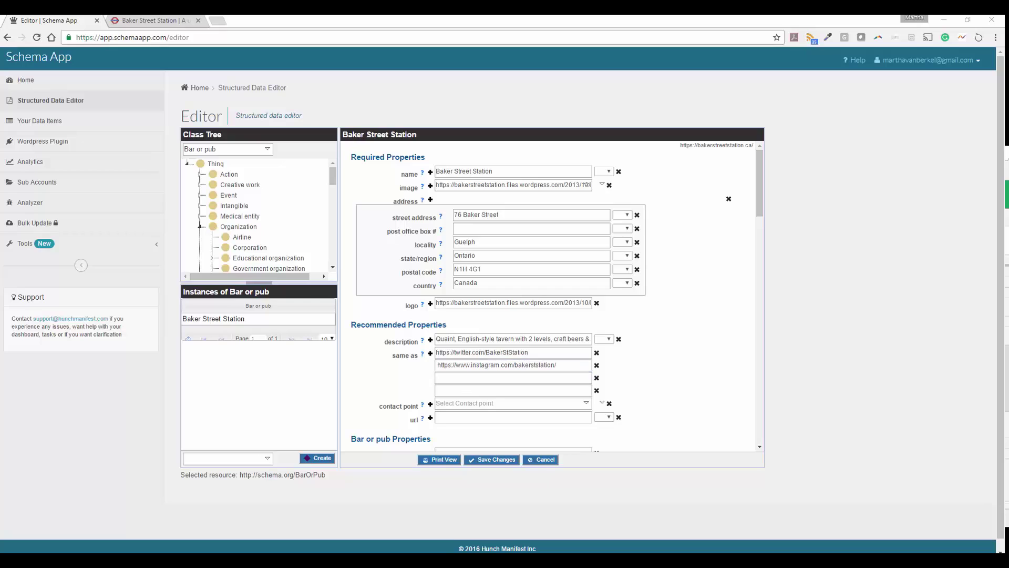
left_click(440, 375)
type("https://plus.google.com/u/0/+BakerStreetStationGuelph")
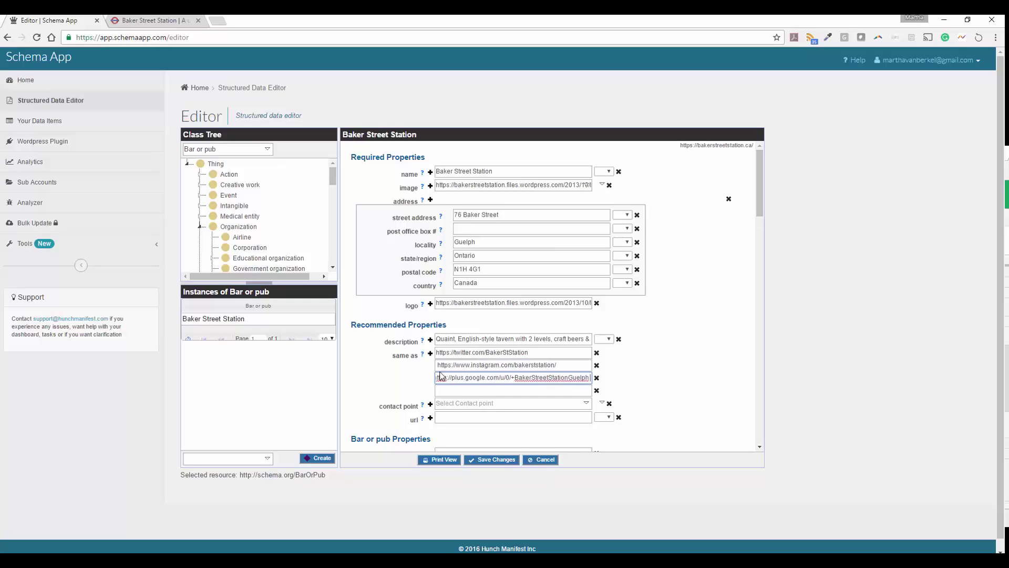
left_click(440, 365)
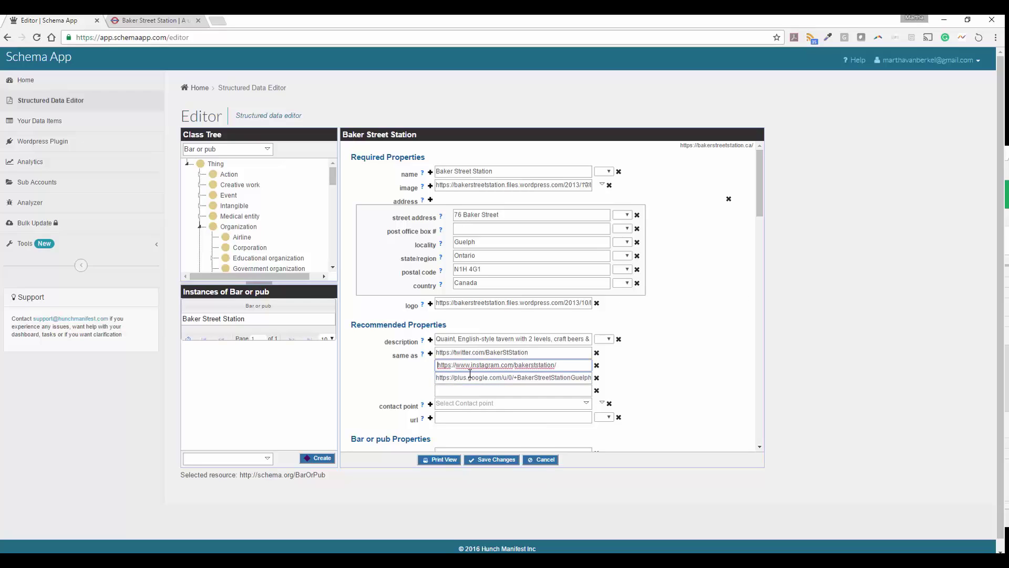
left_click(597, 391)
scroll(496, 368, "down", 1)
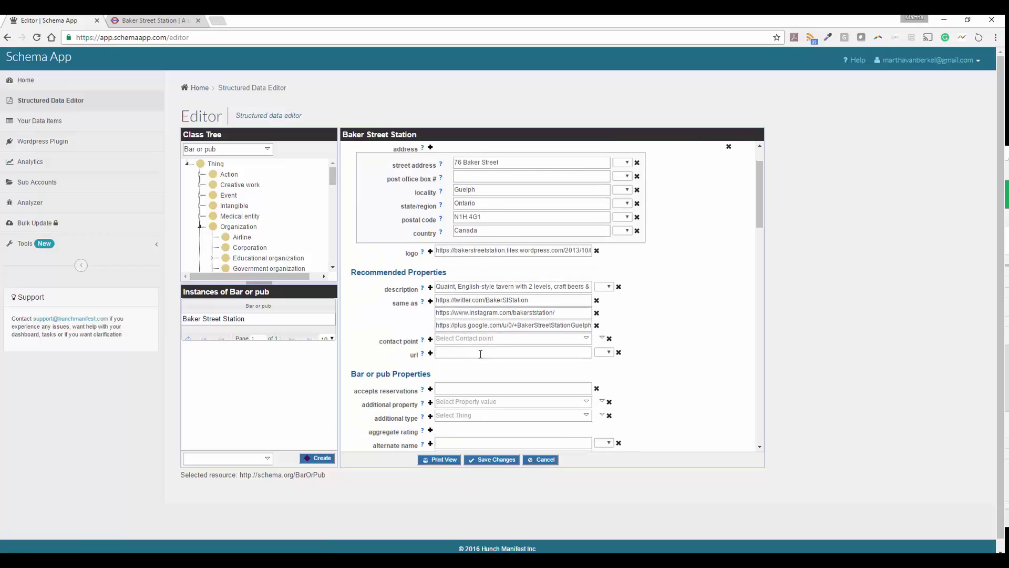
Create a new contact point data item named 'Baker Street Phone Number'
left_click(492, 342)
left_click(602, 341)
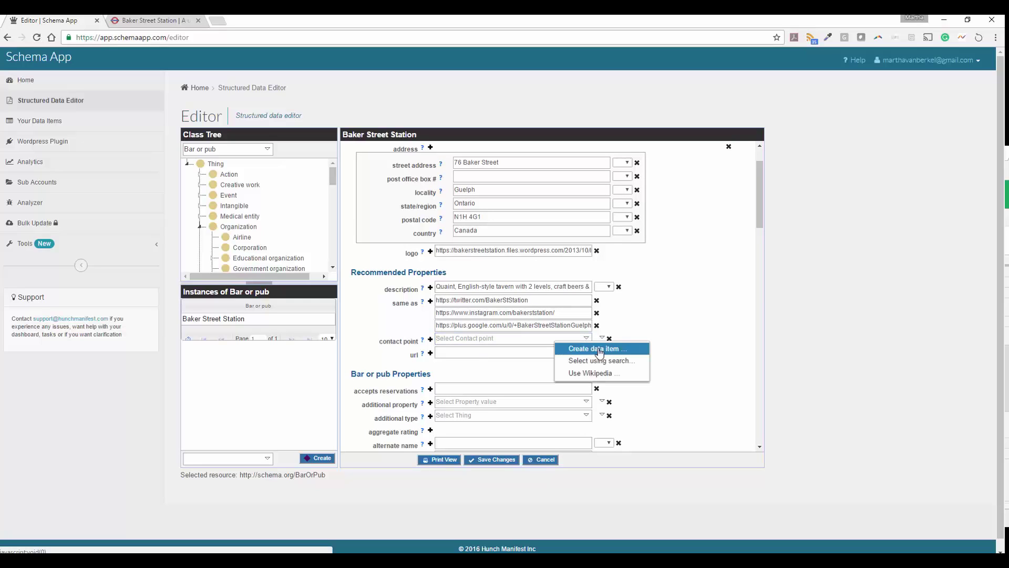
left_click(600, 349)
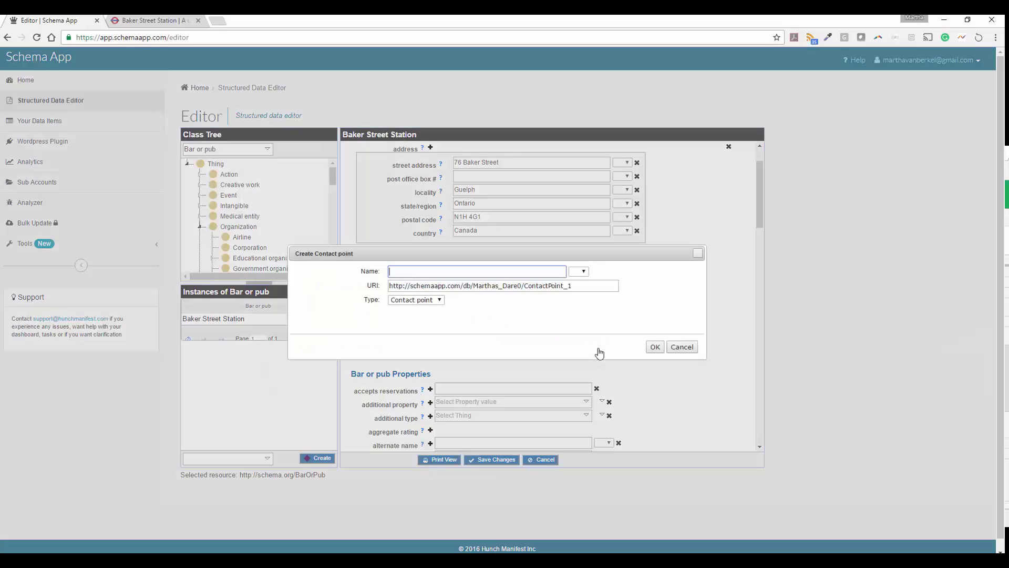
type("Baker Street Phone Number")
left_click(654, 347)
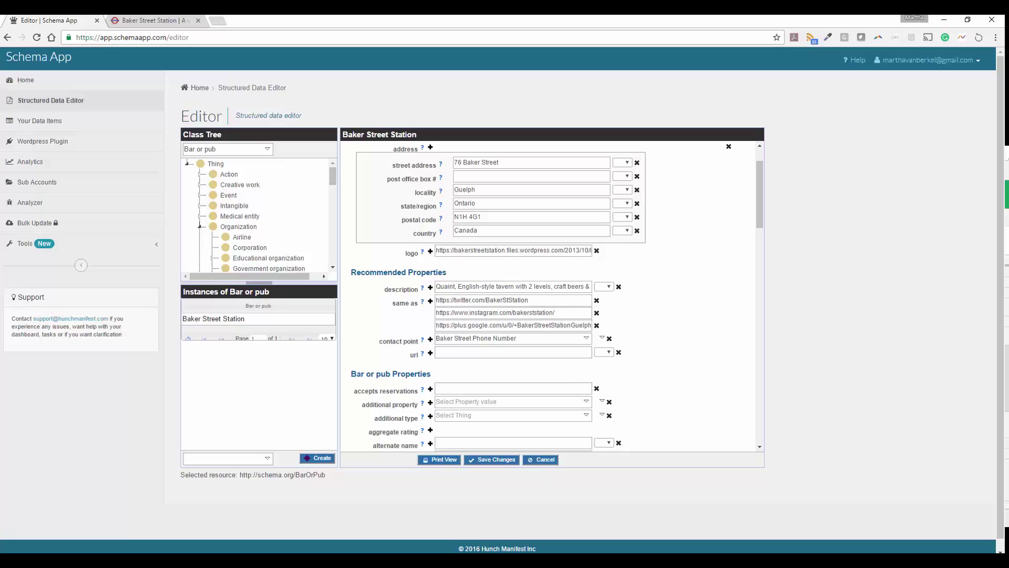
left_click(452, 351)
left_click(489, 353)
type("https://bakerstreetstation.ca/")
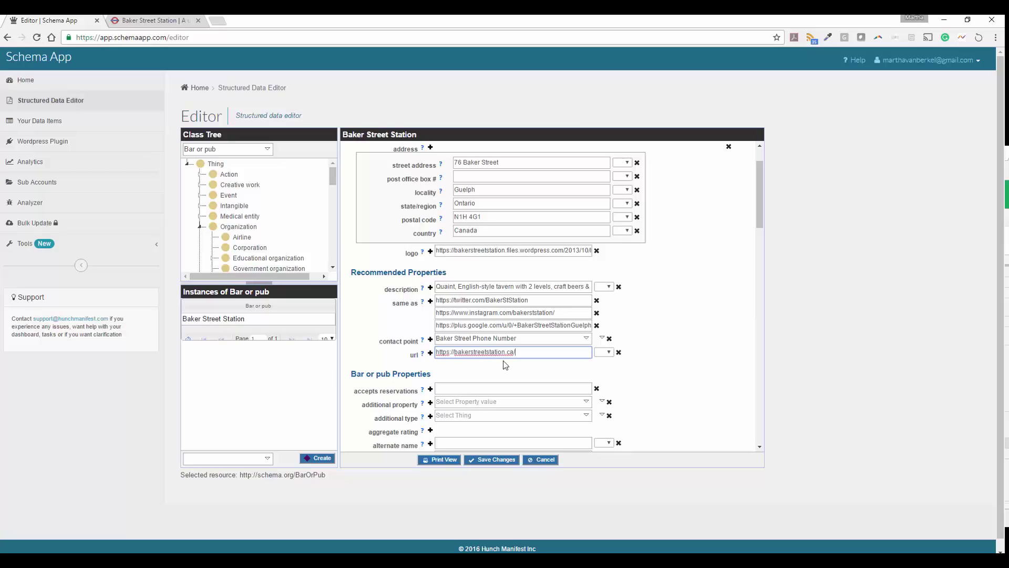
Set accepts reservations to No
scroll(499, 341, "down", 1)
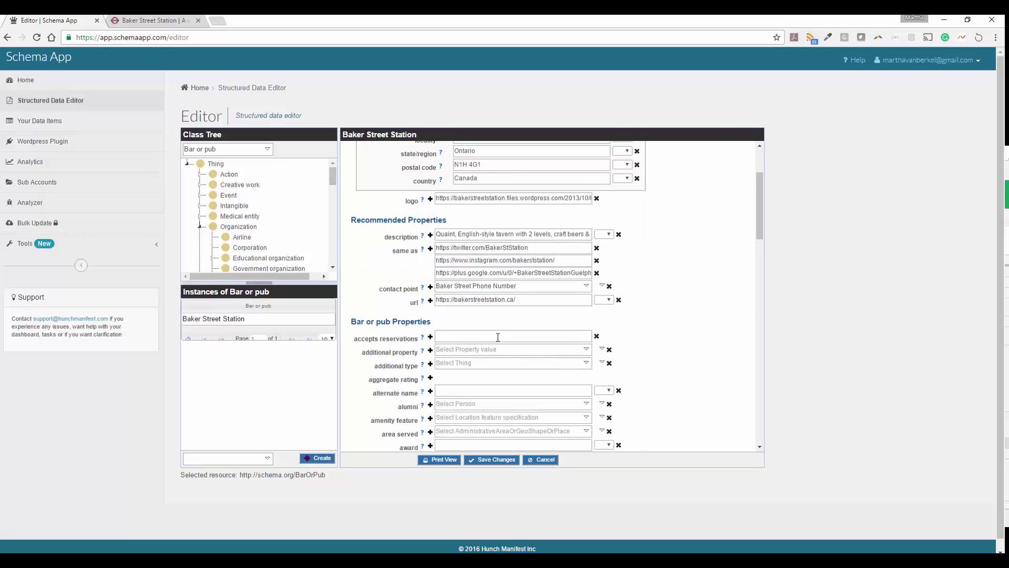
left_click(498, 337)
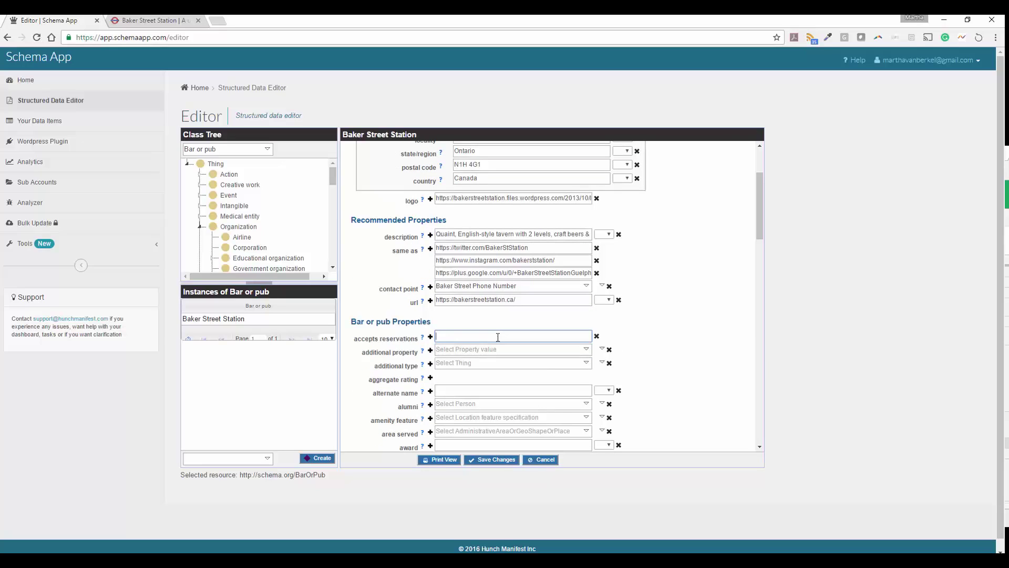
type("No")
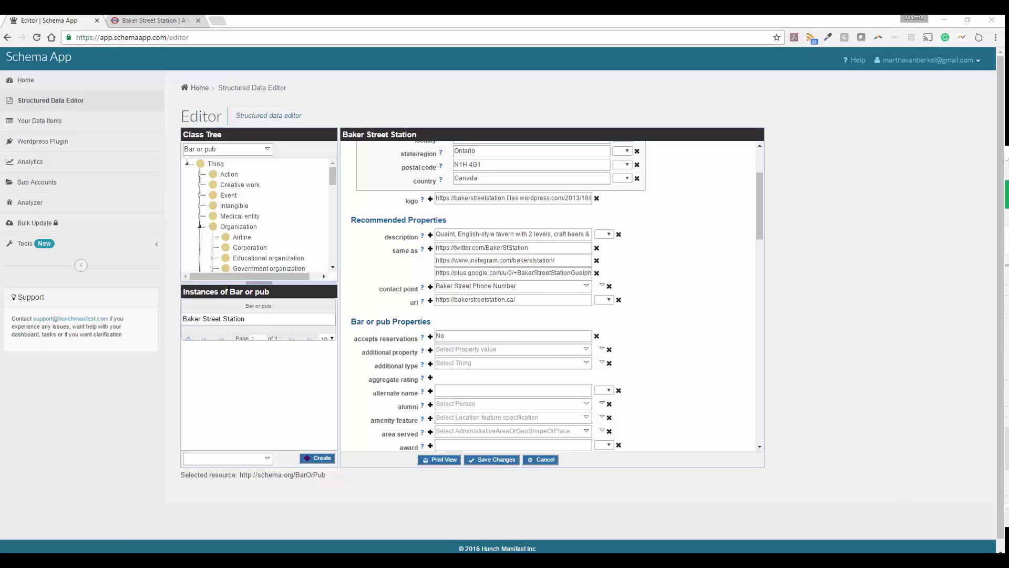
Search Wikipedia for 'Gastropub' and link that entity as the additional type
left_click(447, 350)
left_click(443, 362)
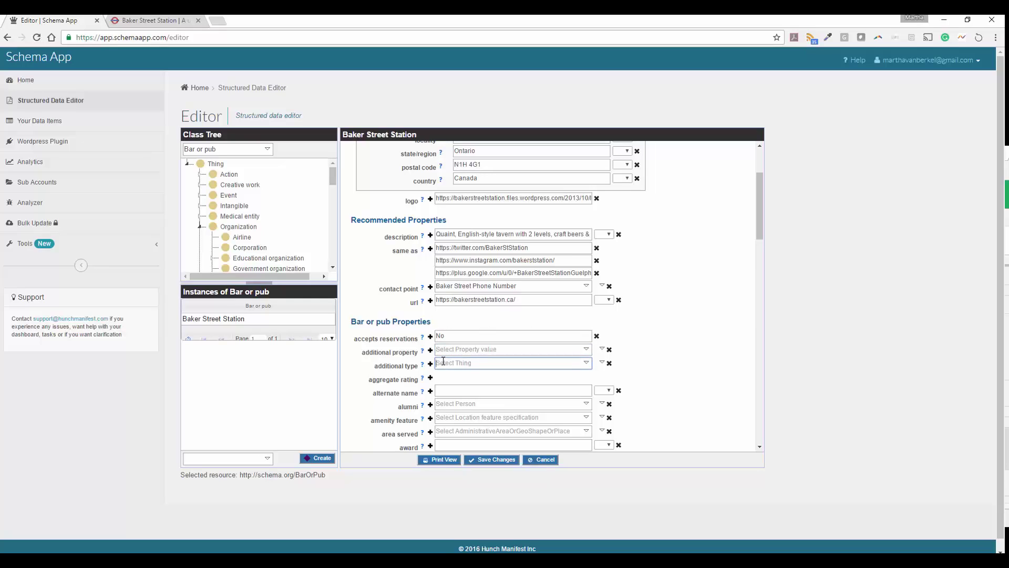
left_click(603, 363)
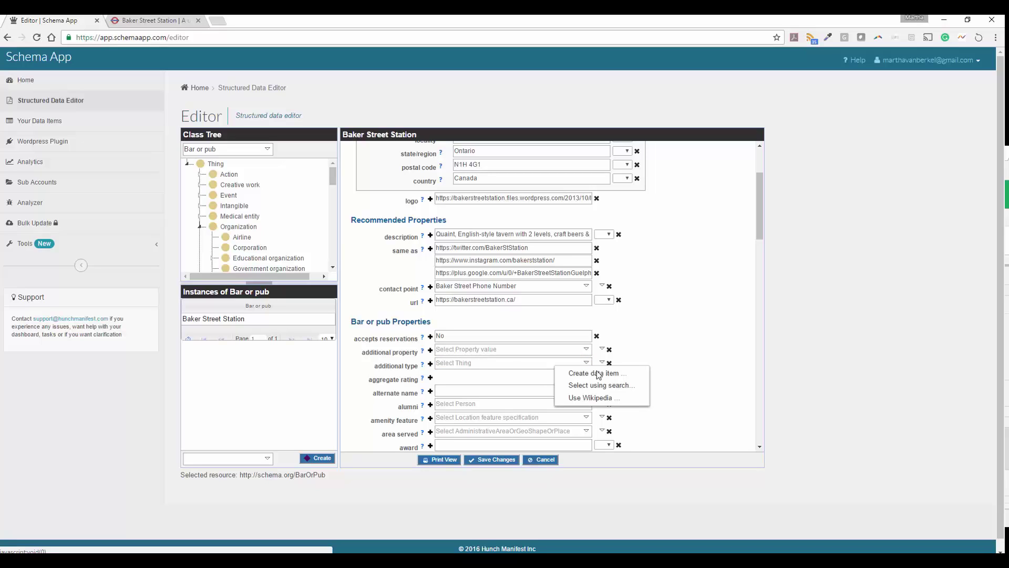
left_click(597, 398)
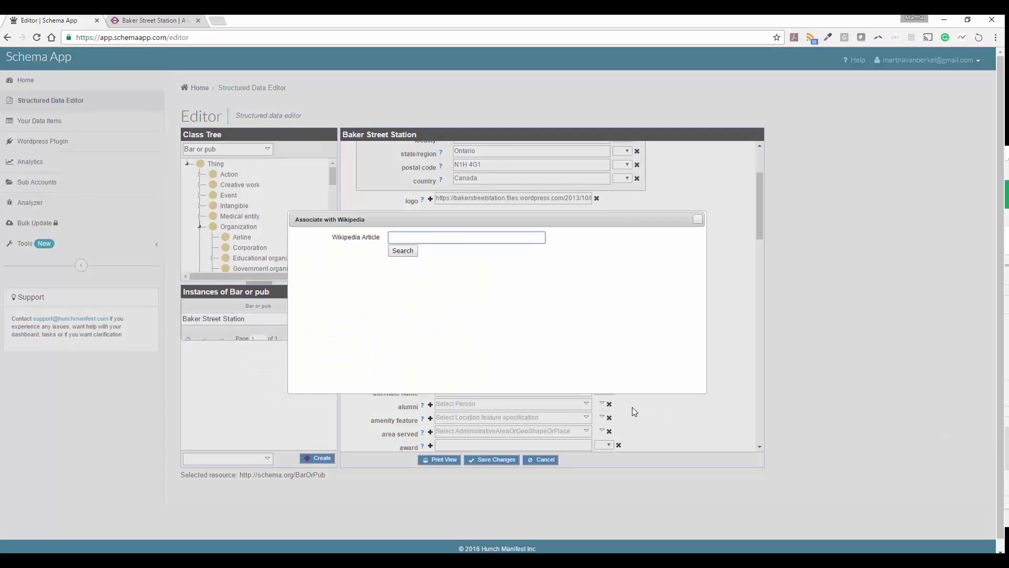
type("Gastro")
type("pub")
left_click(413, 257)
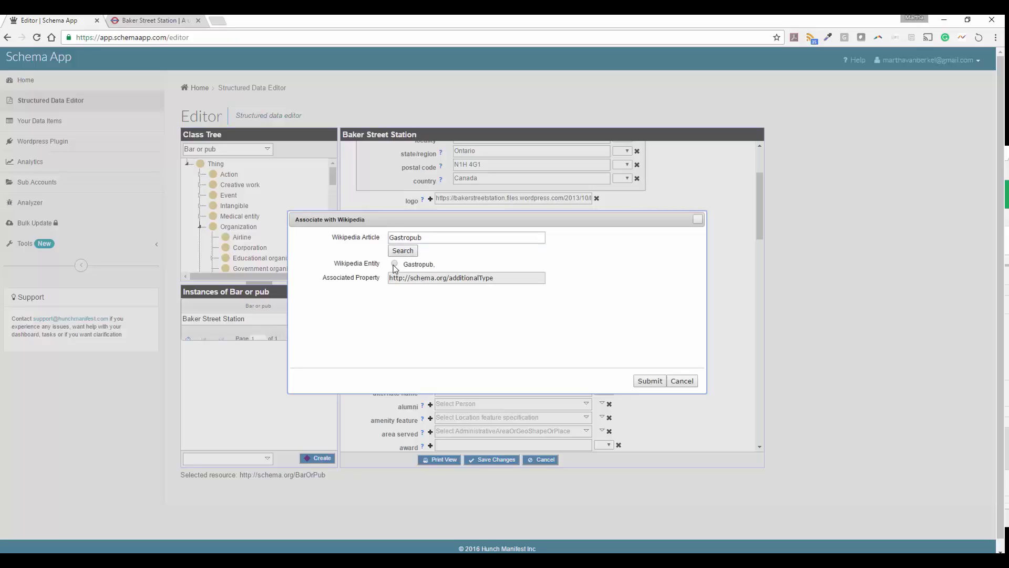
left_click(394, 264)
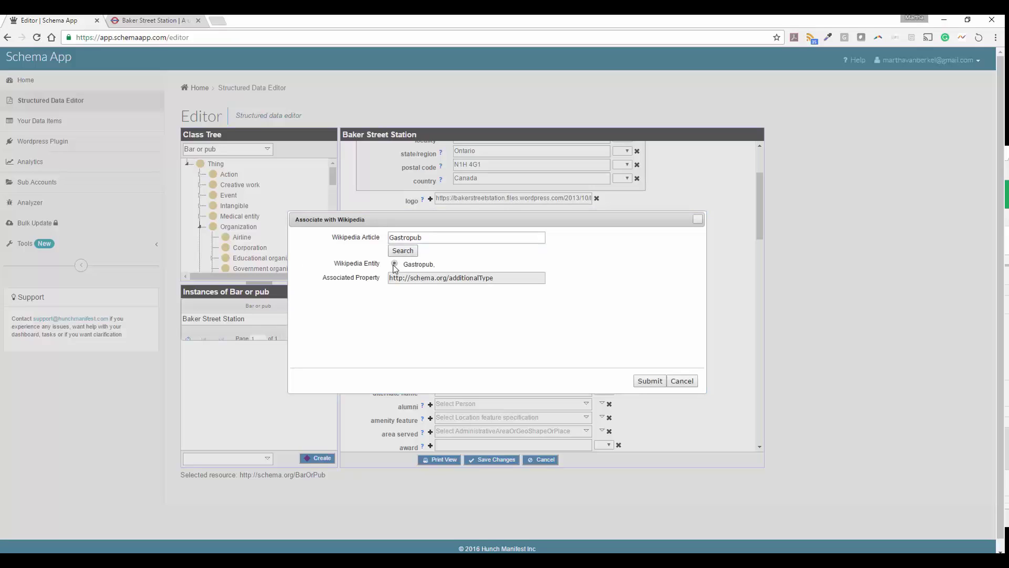
left_click(650, 382)
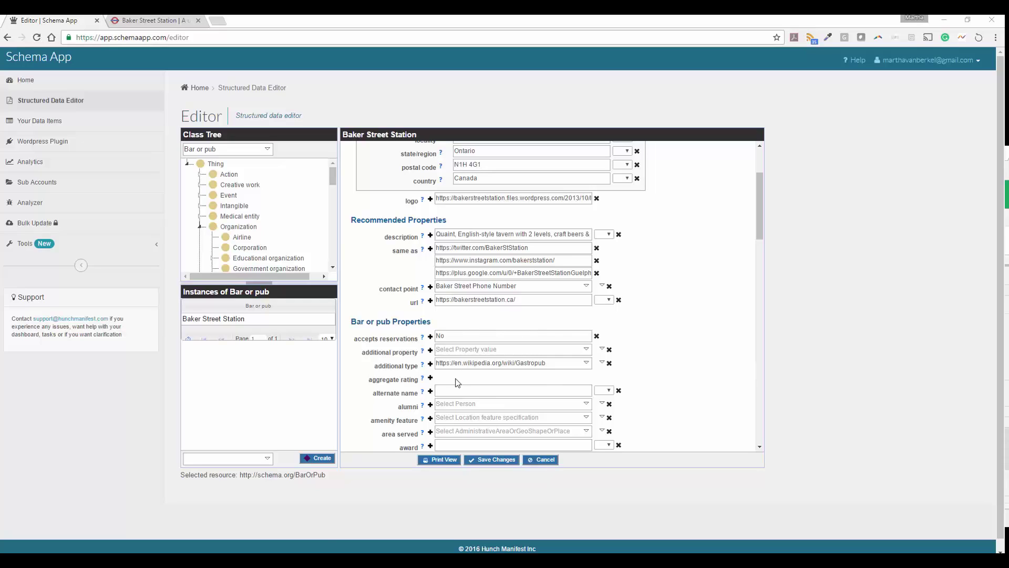
Expand the aggregate rating sub-form and check the definitions of its fields
left_click(430, 378)
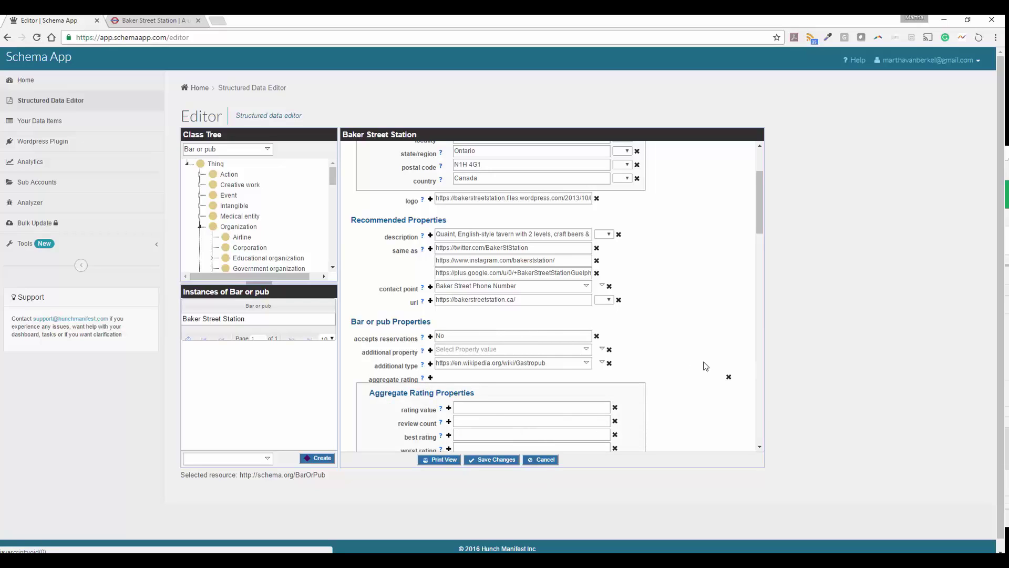
scroll(705, 365, "down", 2)
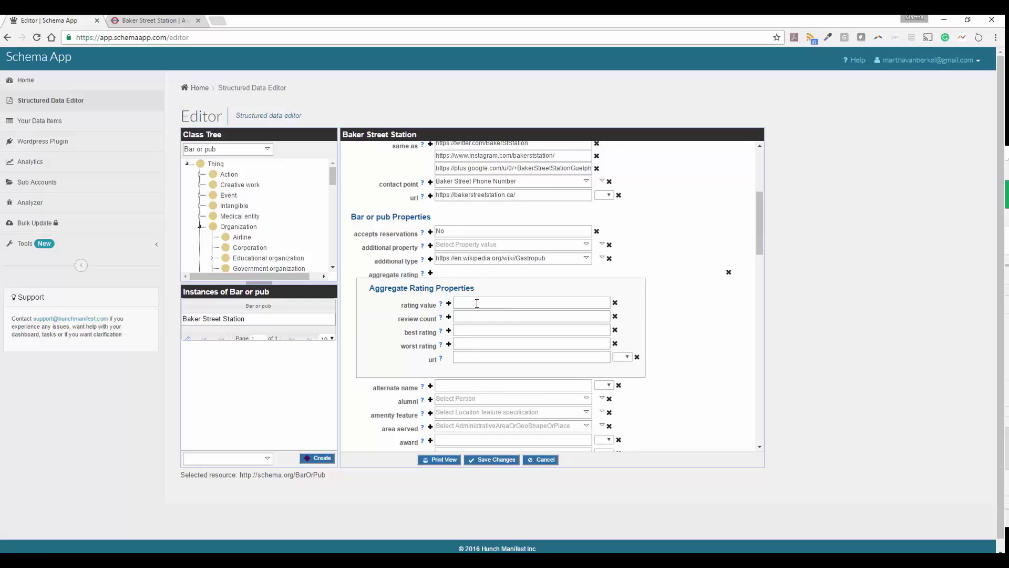
mouse_move(443, 315)
mouse_move(442, 359)
scroll(653, 356, "down", 1)
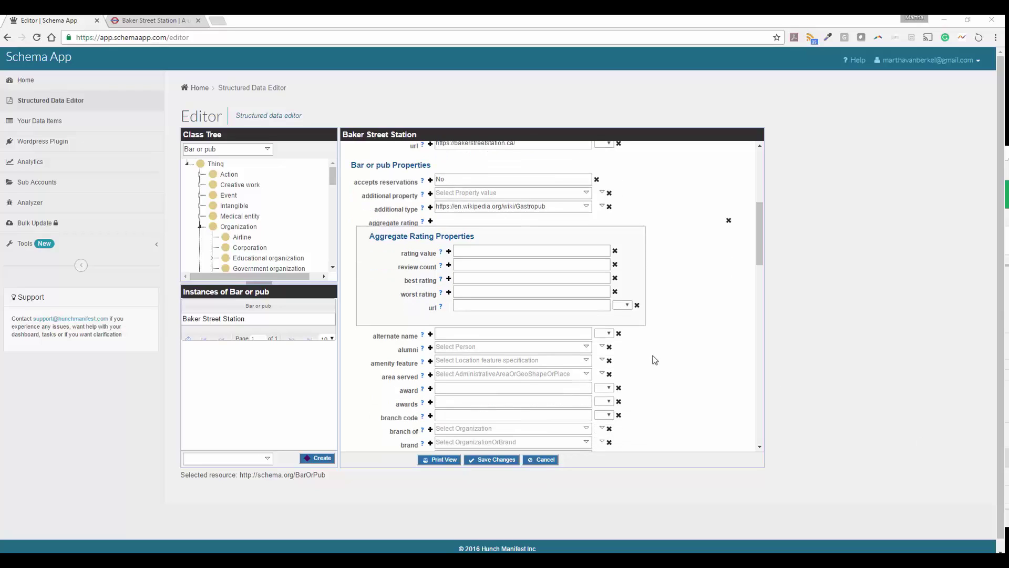
left_click(459, 374)
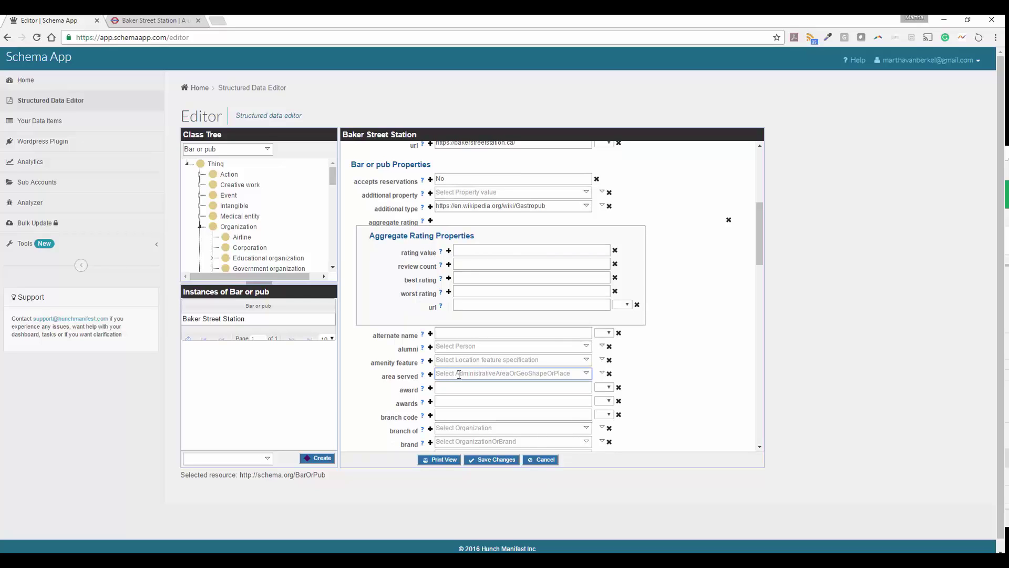
left_click(602, 373)
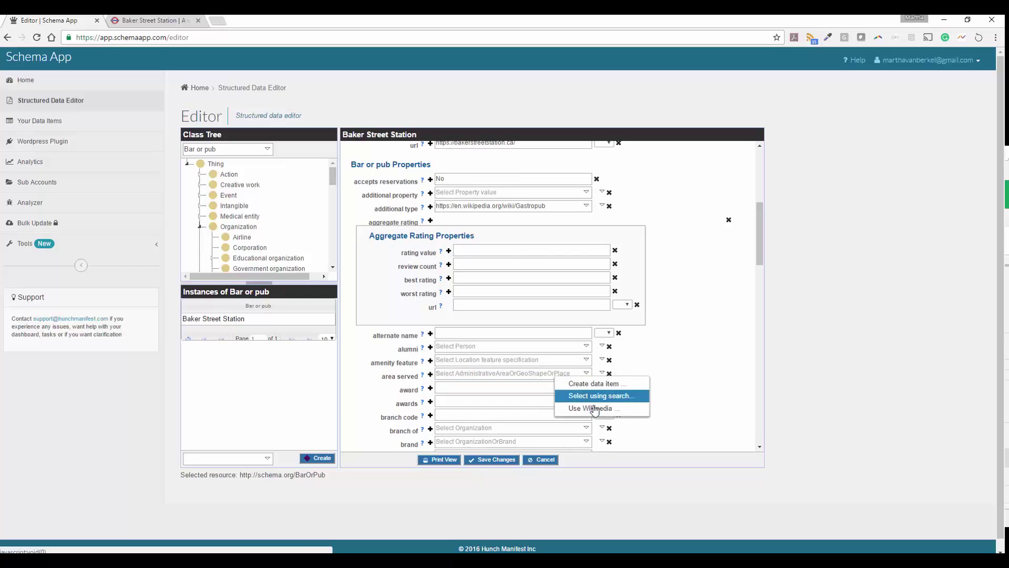
left_click(595, 409)
type("Guelph")
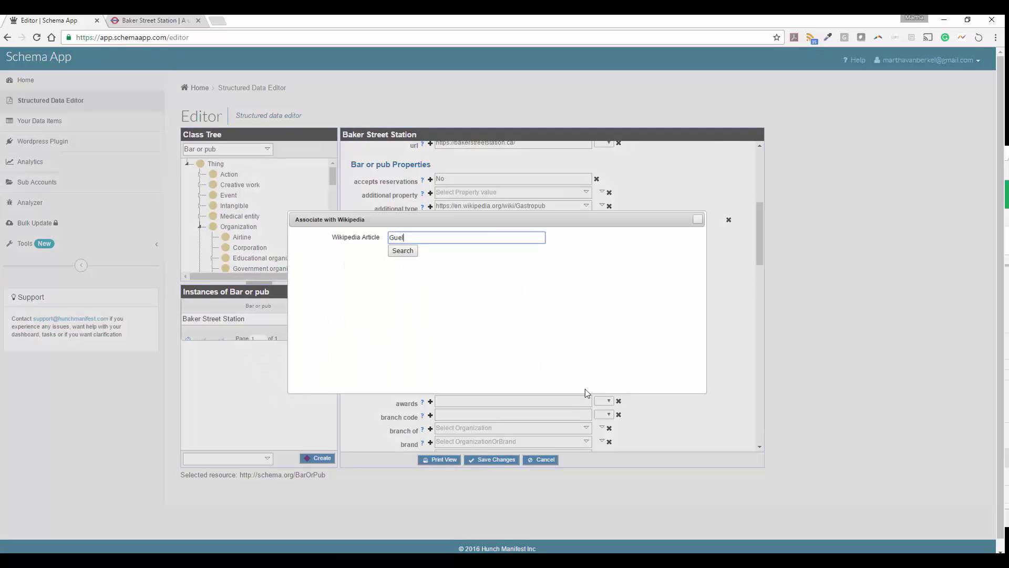
left_click(403, 251)
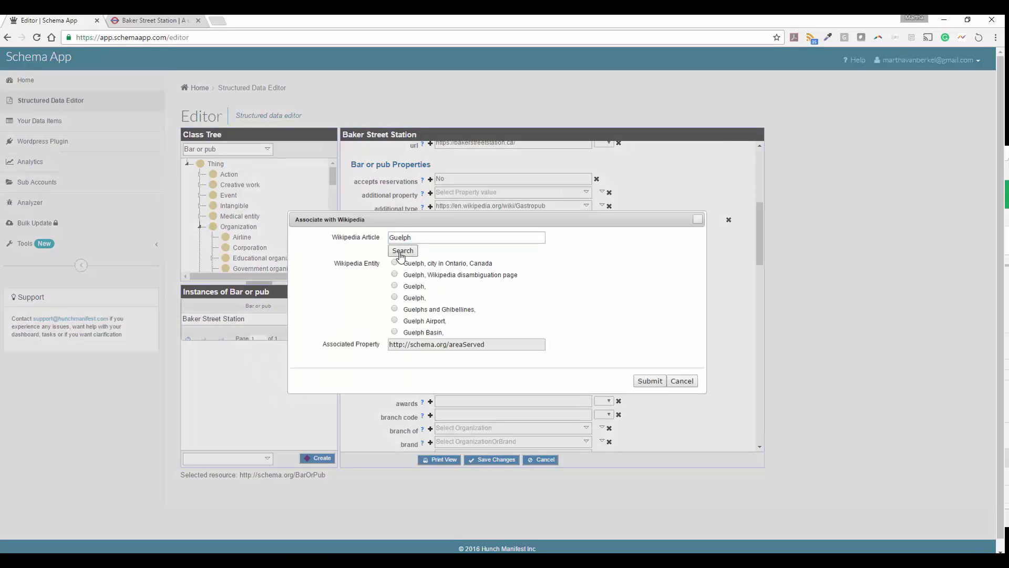
left_click(395, 263)
left_click(648, 381)
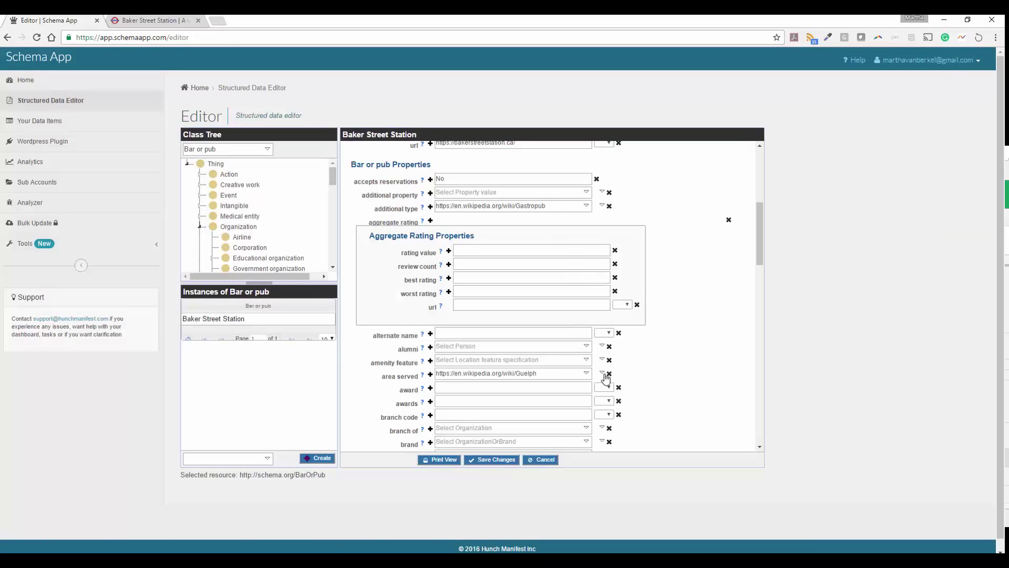
Add a second area served entry as a new data item labelled WellingtonCountry
left_click(431, 375)
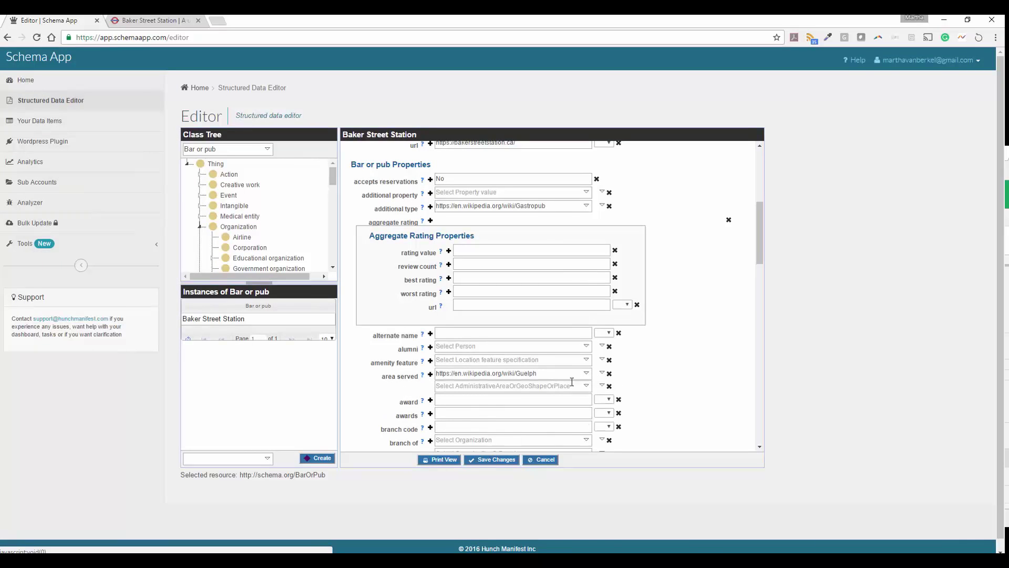
left_click(602, 387)
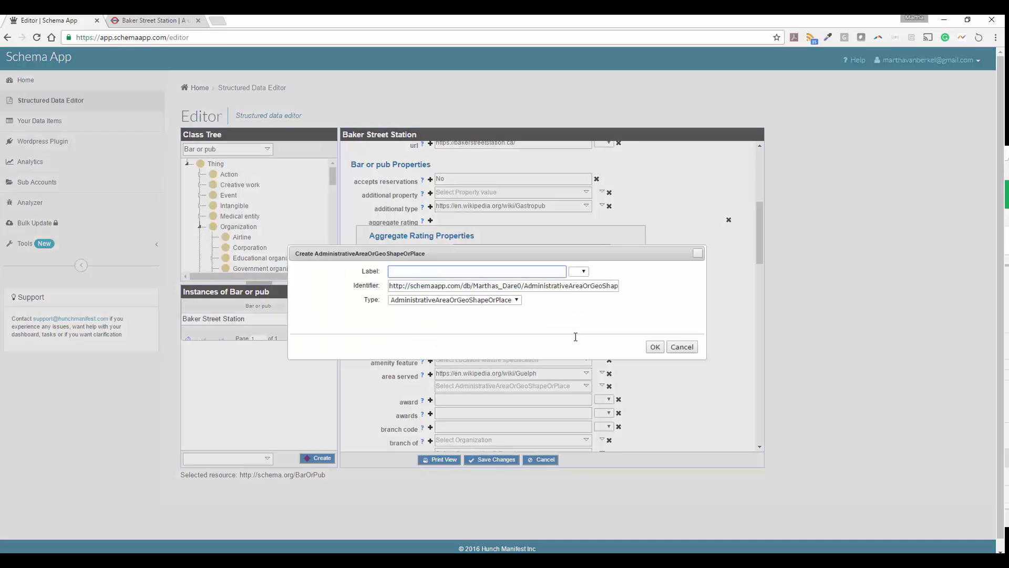
type("We")
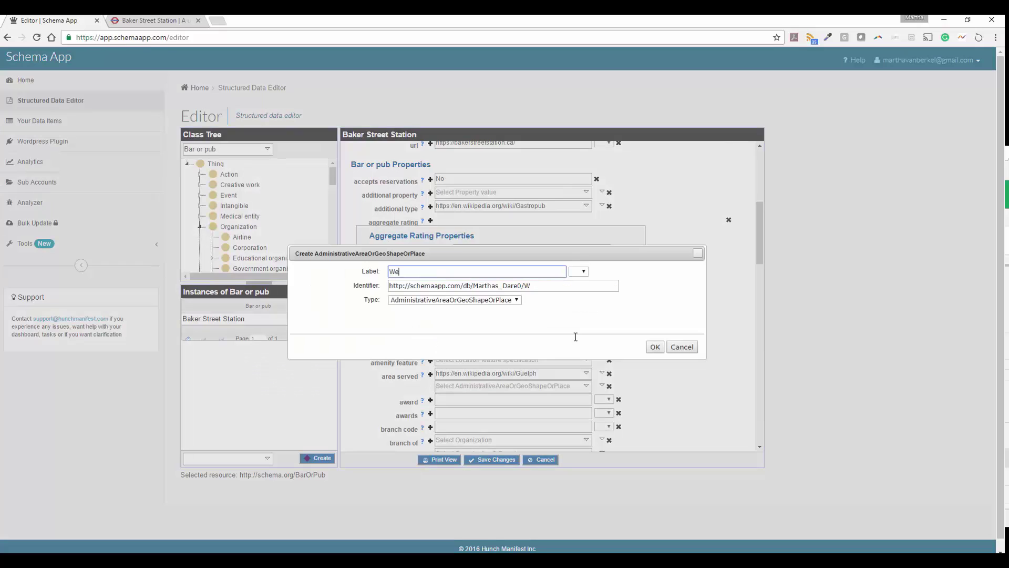
type("llingtonCountry")
Select the generated identifier and search 'wikipedia wellington county canada' in a new browser tab
left_click_drag(593, 287, 388, 287)
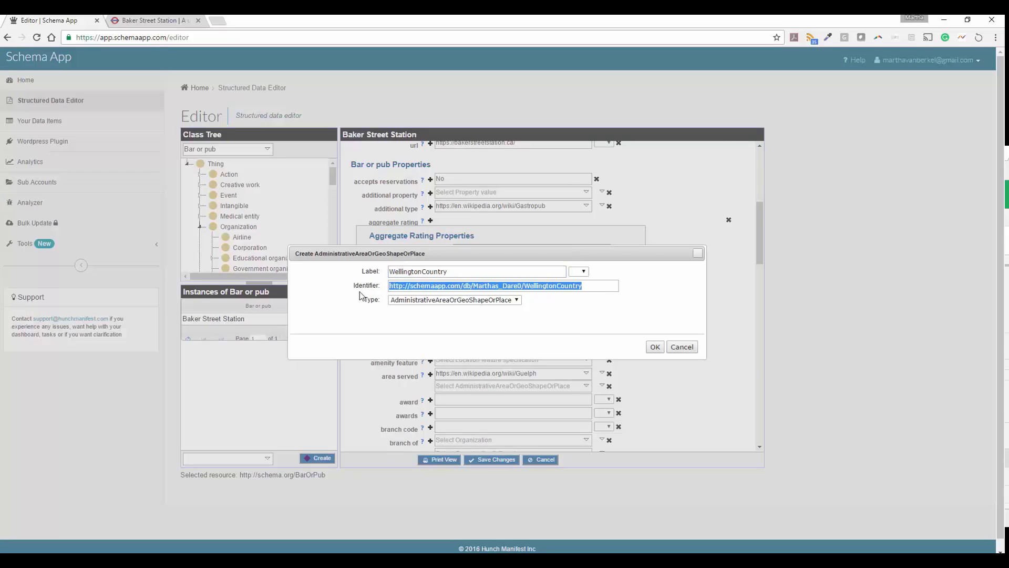
left_click(219, 23)
type("wikipedia wellington c")
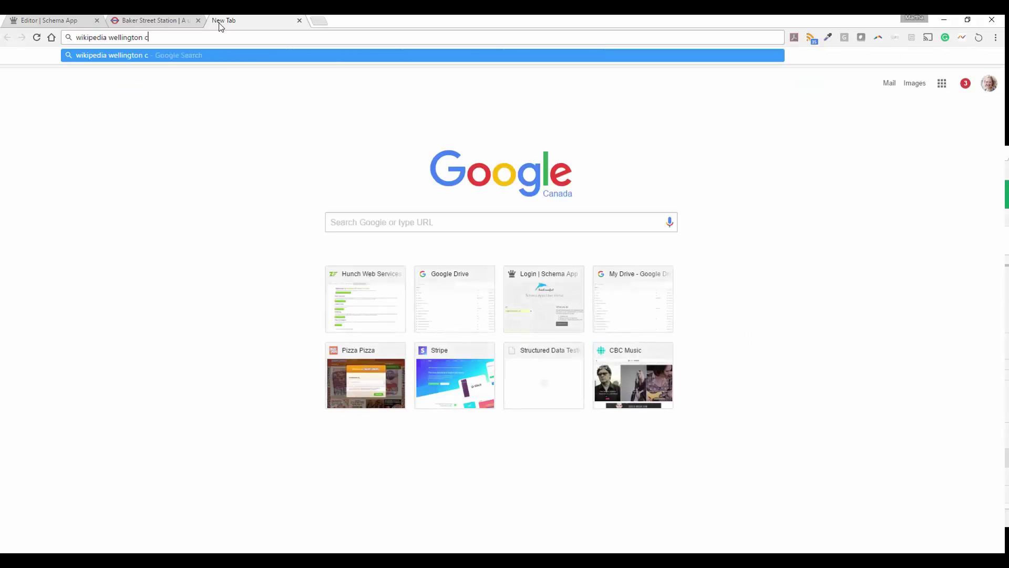
type("ounty")
type(" canada")
Open the Wellington County, Ontario Wikipedia result and copy its URL
key("Return")
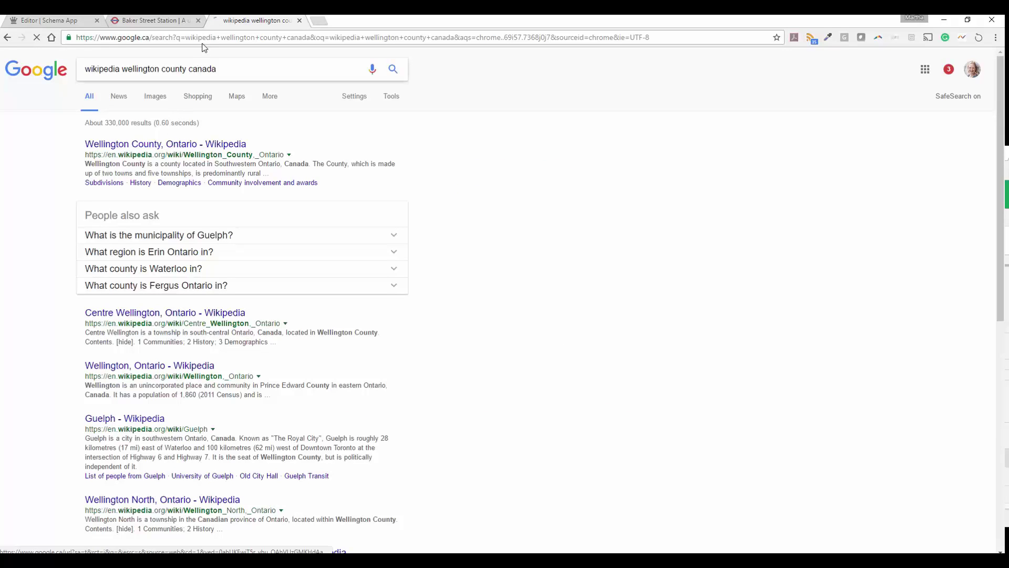
left_click(205, 41)
key("ctrl+c")
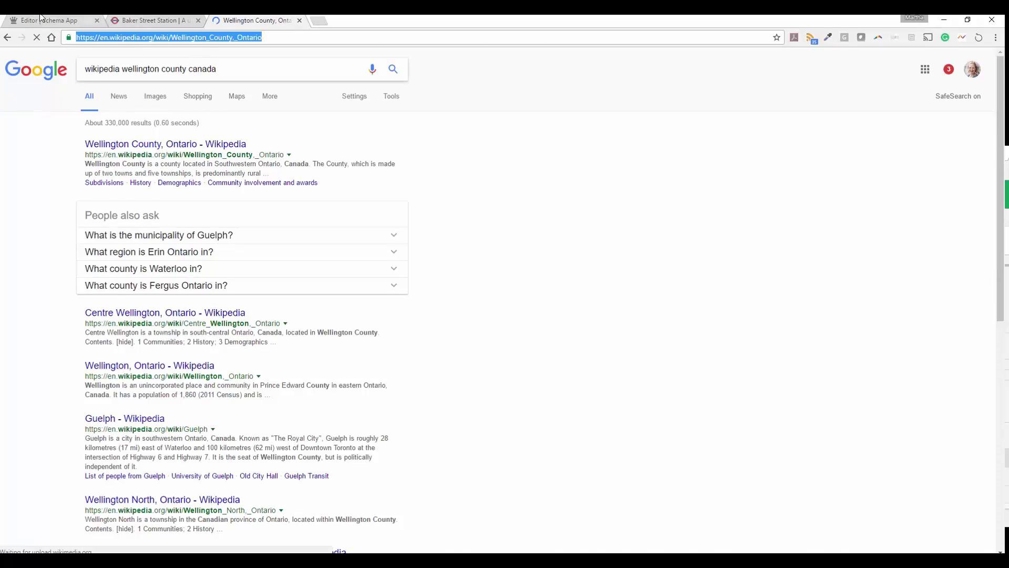
Use the Wellington County Wikipedia URL as identifier, set type Geo shape, and create WellingtonCountry
left_click(73, 20)
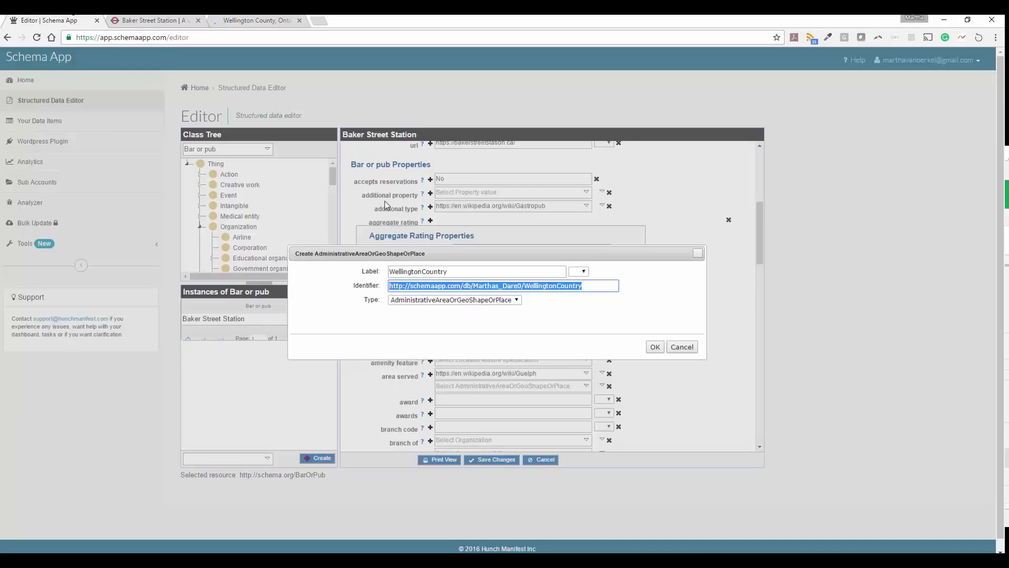
key("ctrl+v")
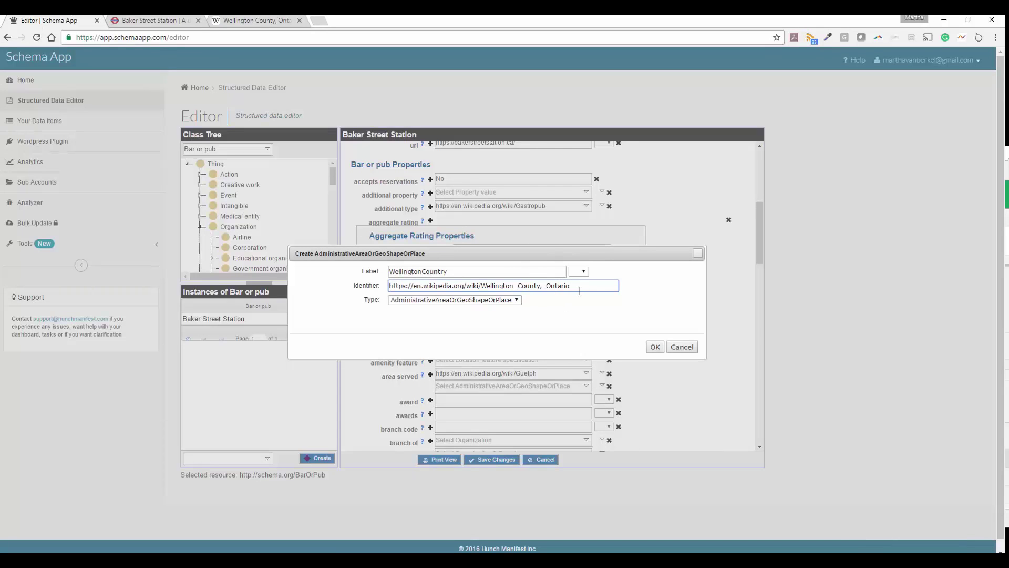
left_click(501, 300)
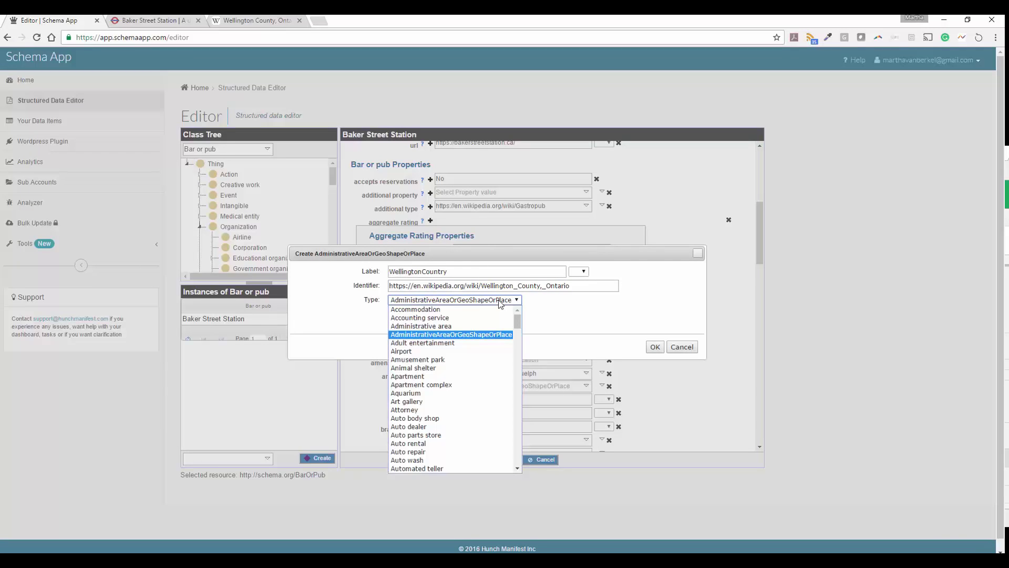
type("country")
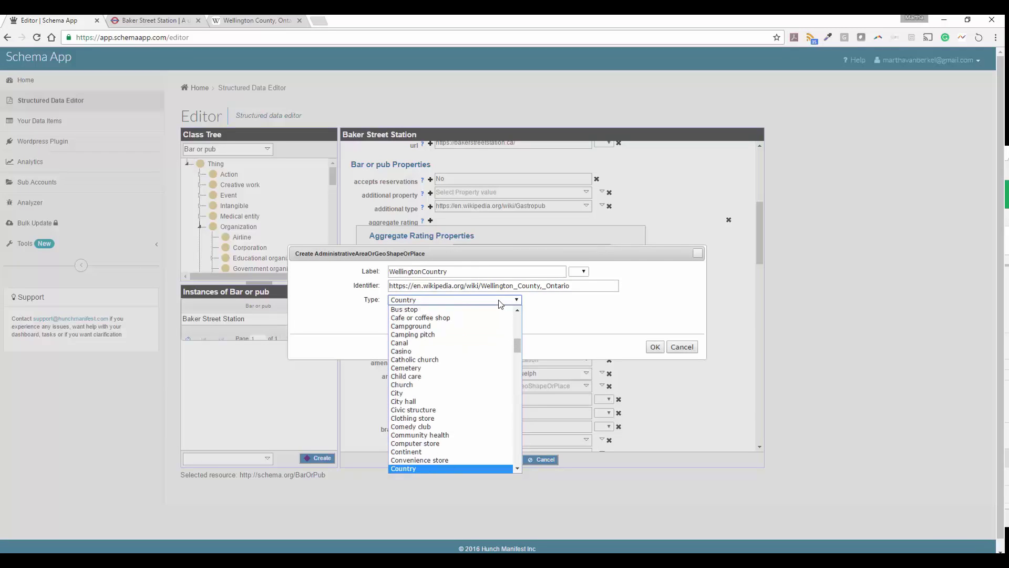
scroll(518, 347, "down", 1)
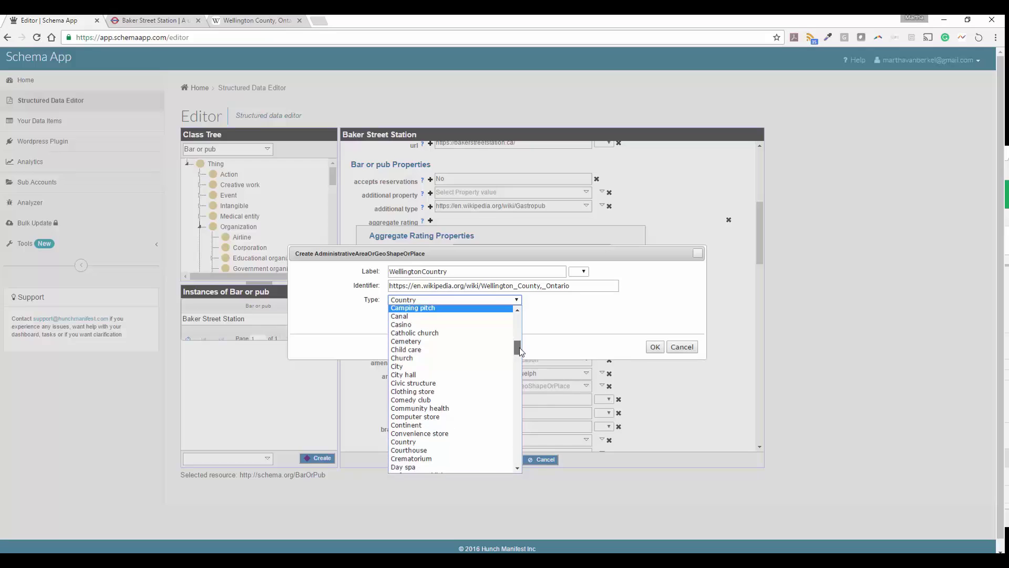
type("geo")
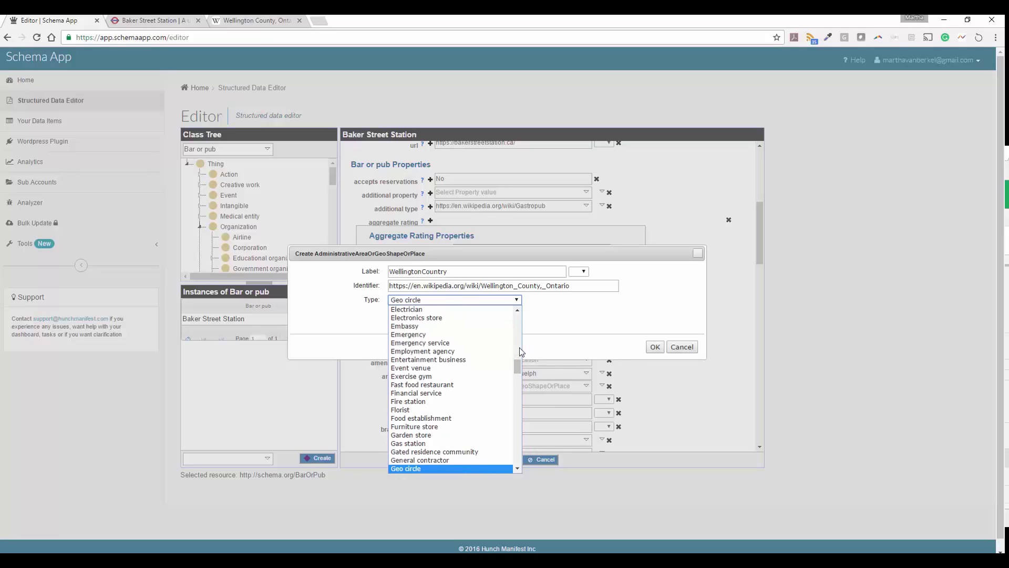
scroll(518, 371, "down", 2)
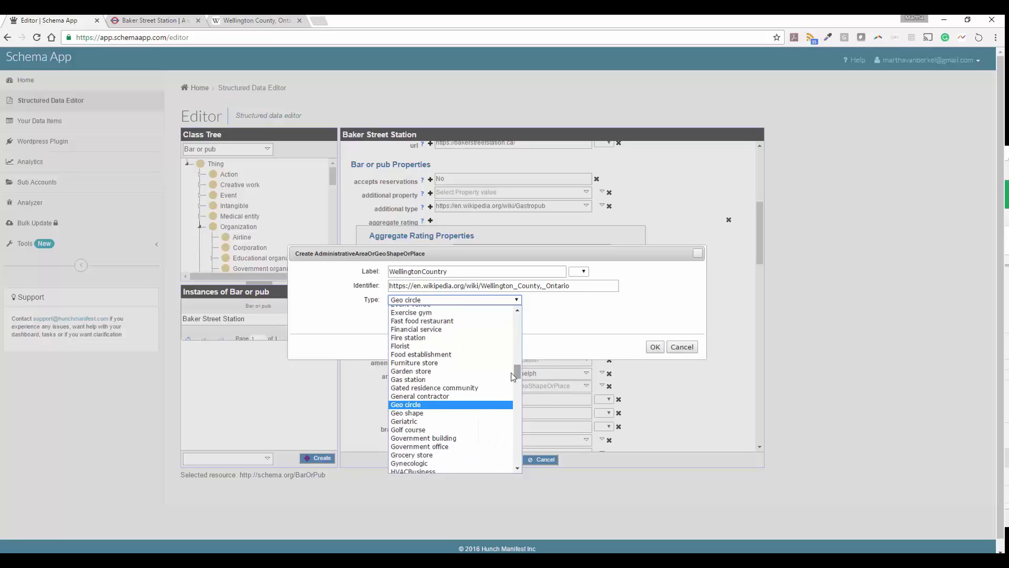
left_click(480, 413)
left_click(655, 346)
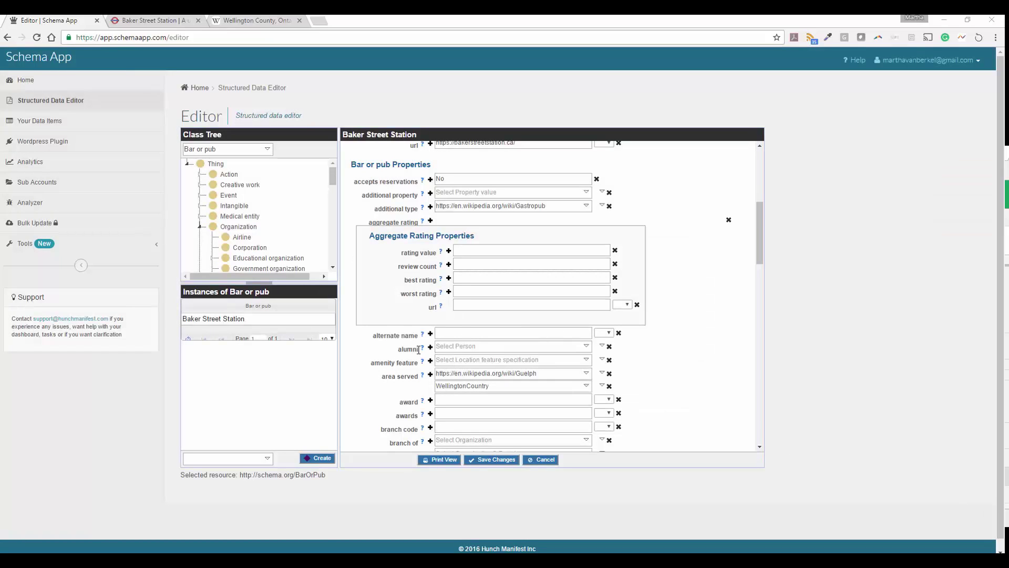
Create a Geo coordinates item labelled 'Geo Baker Street' for the geo property
scroll(718, 383, "down", 4)
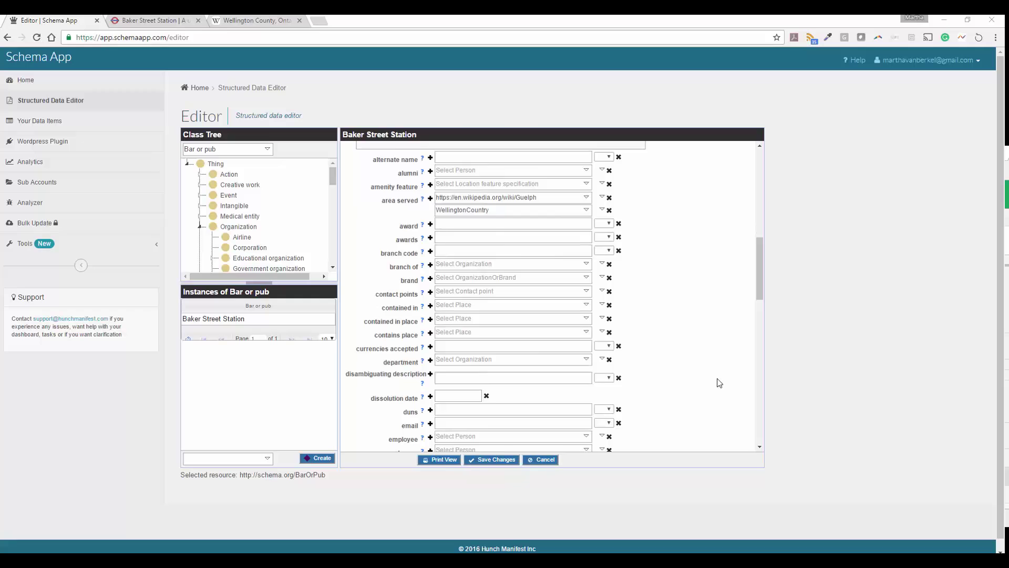
scroll(719, 383, "down", 4)
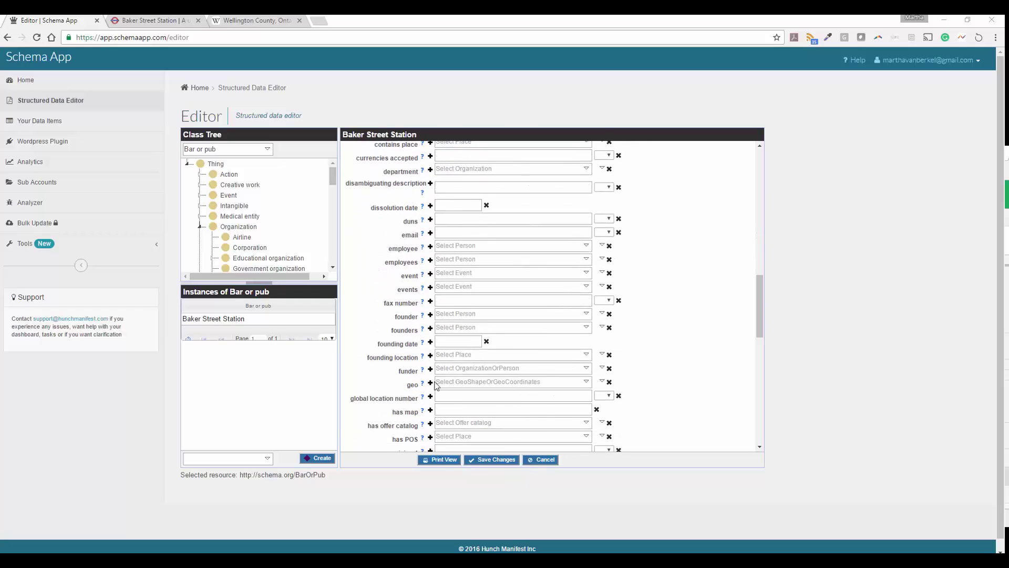
left_click(602, 382)
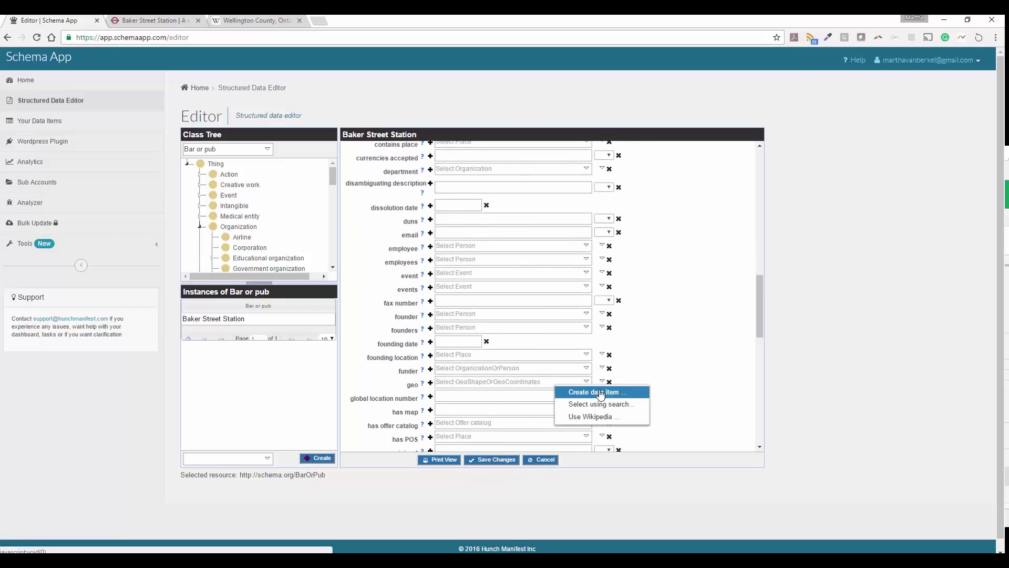
left_click(600, 392)
type("Geo ")
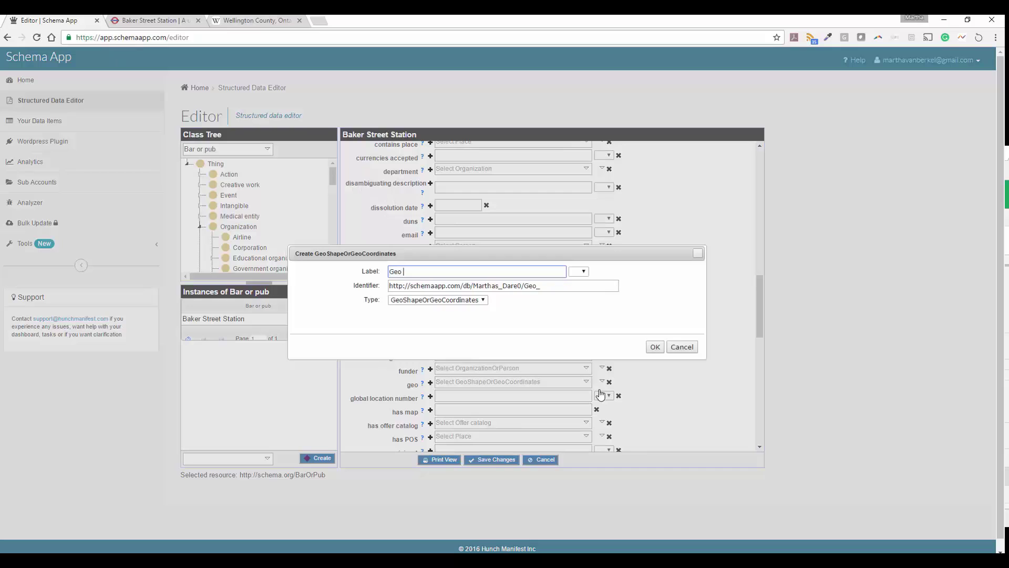
type("Baker Street")
left_click(455, 305)
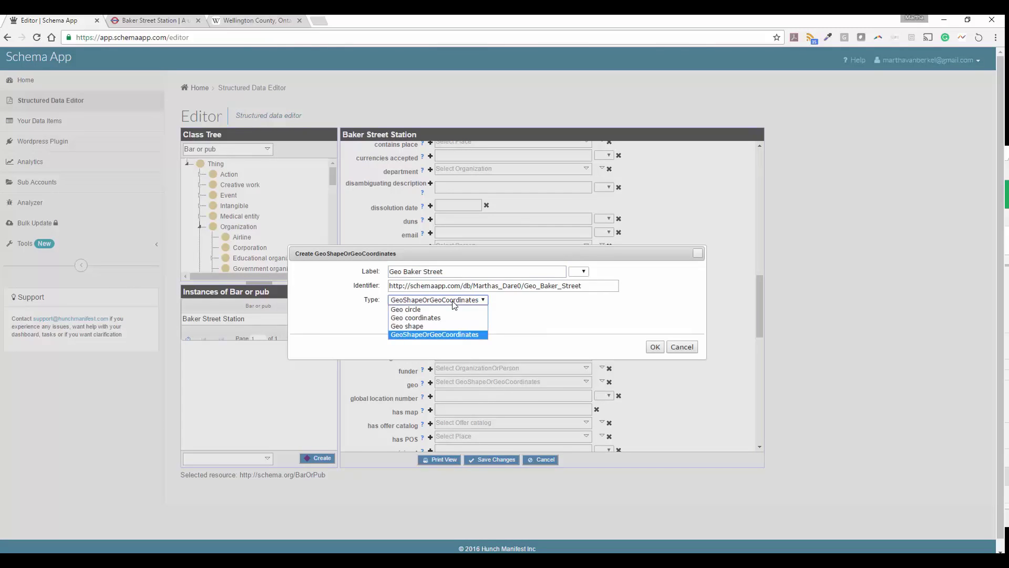
left_click(447, 316)
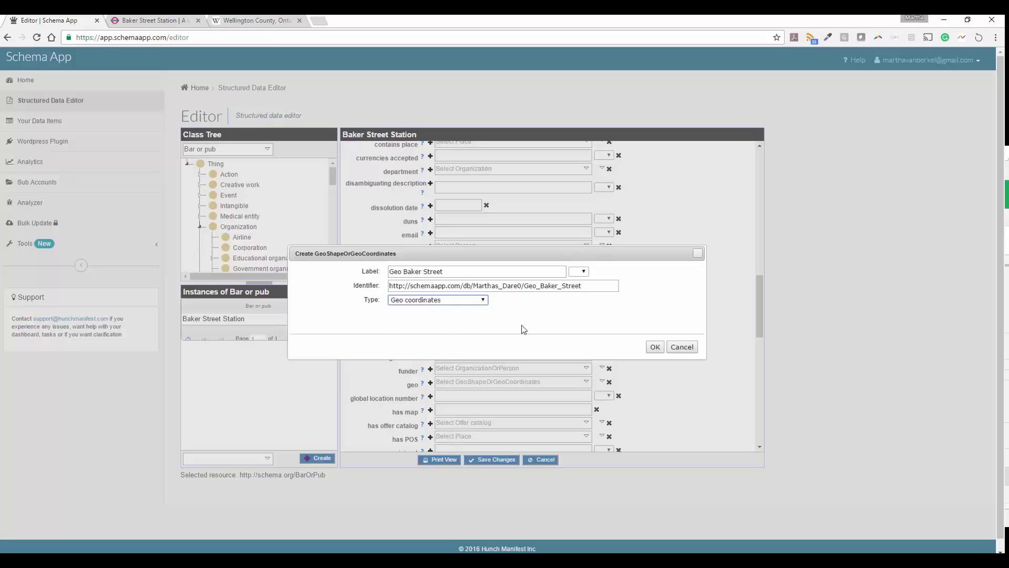
left_click(655, 347)
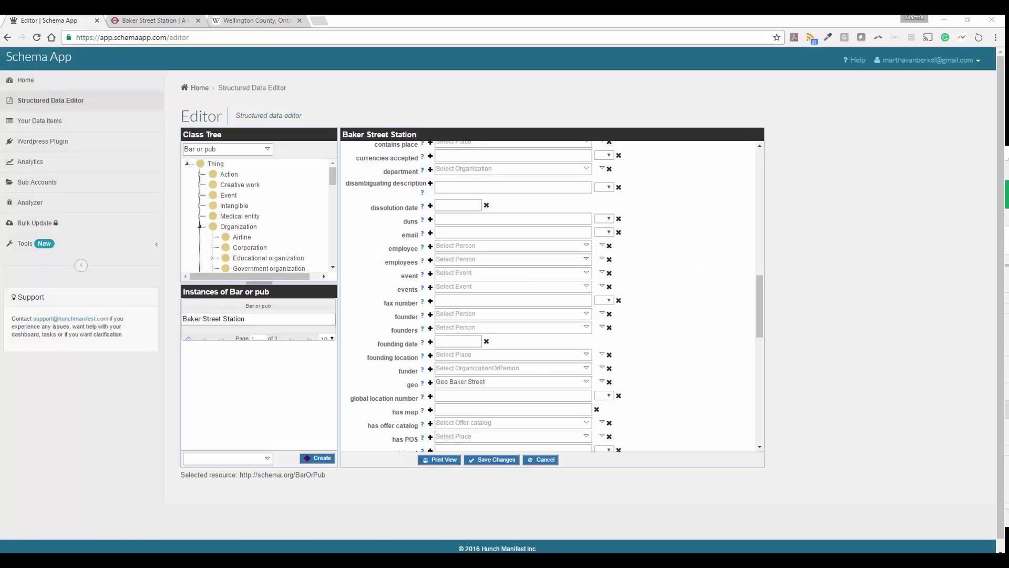
scroll(660, 318, "down", 1)
Paste the Baker Street Station Google Maps link into the has map field
left_click(454, 356)
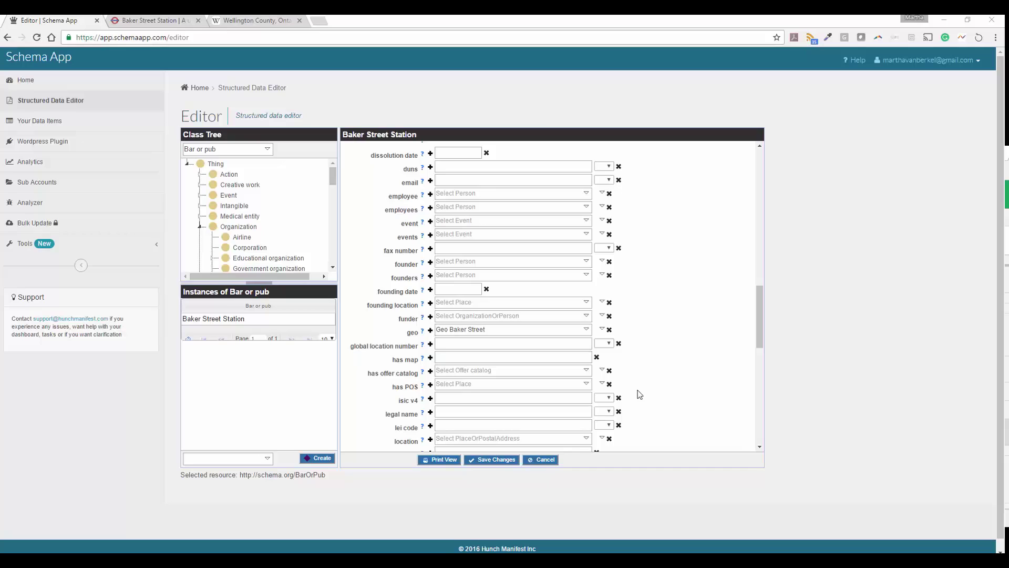
left_click(451, 360)
key("ctrl+v")
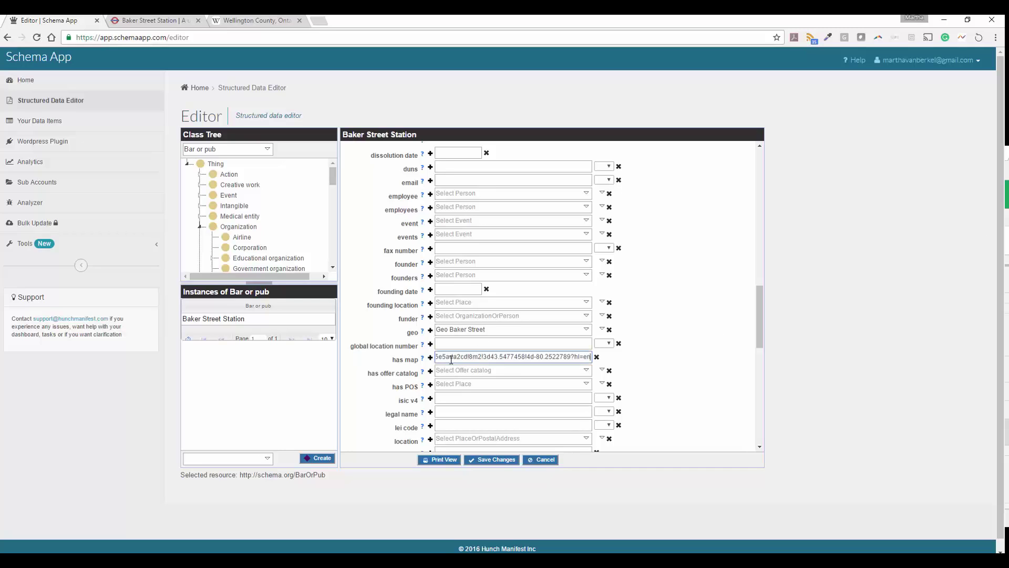
left_click(694, 378)
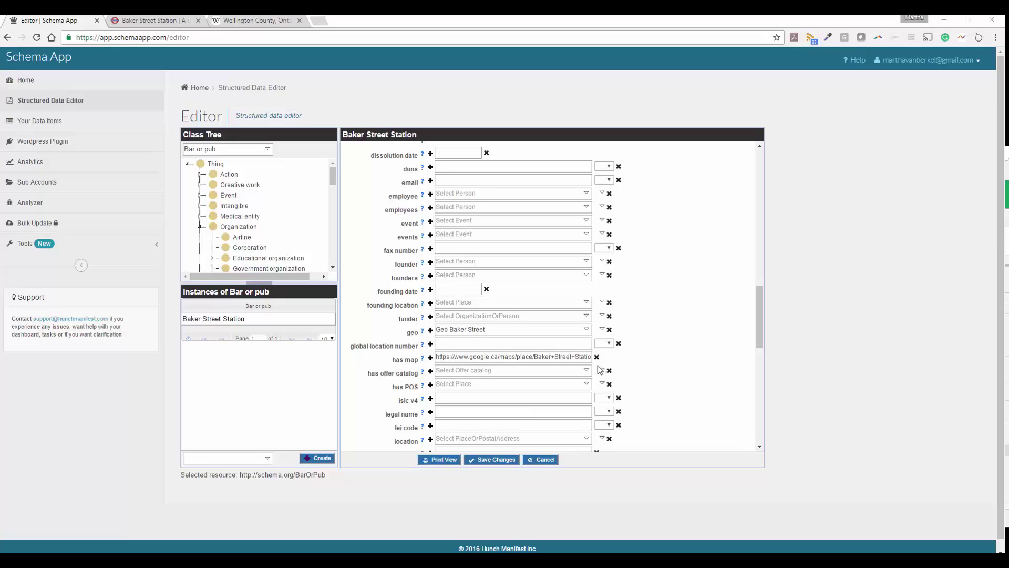
scroll(600, 368, "down", 1)
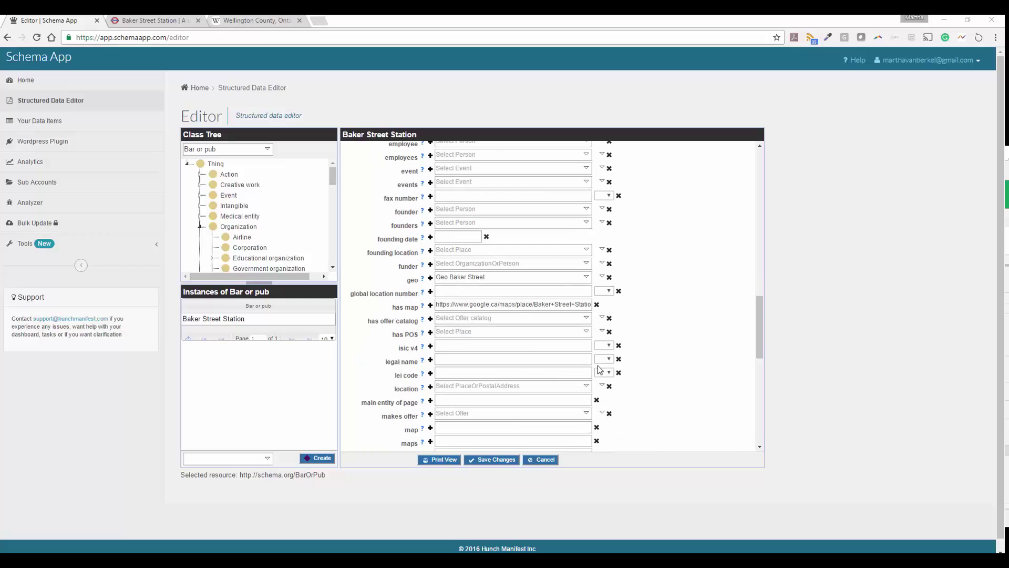
scroll(598, 366, "down", 1)
scroll(598, 365, "down", 1)
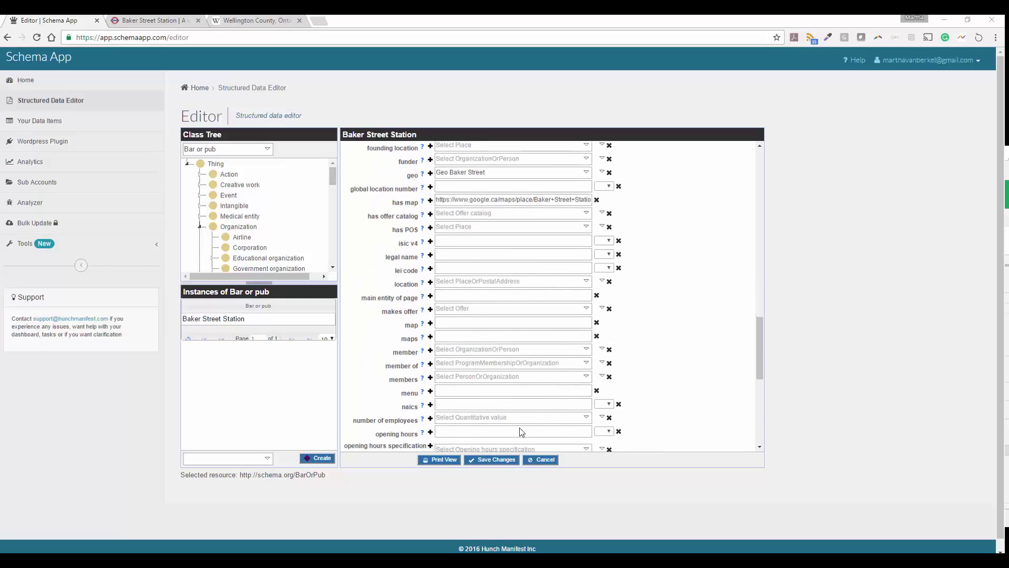
left_click(455, 390)
type("https://bakerstreetstation.ca/menu/")
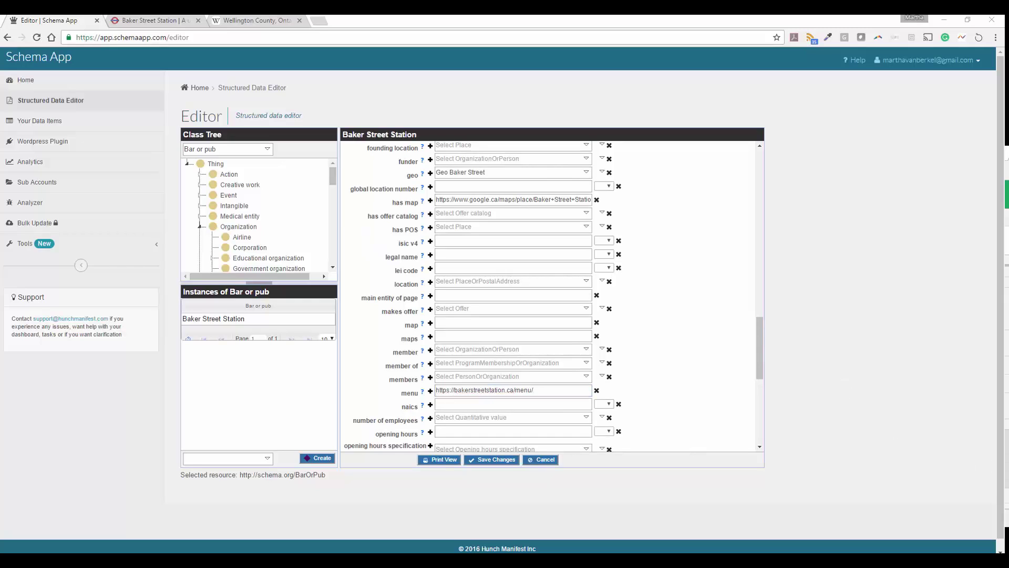
Create an opening hours specification item named Opening Hours Regular
scroll(724, 368, "down", 1)
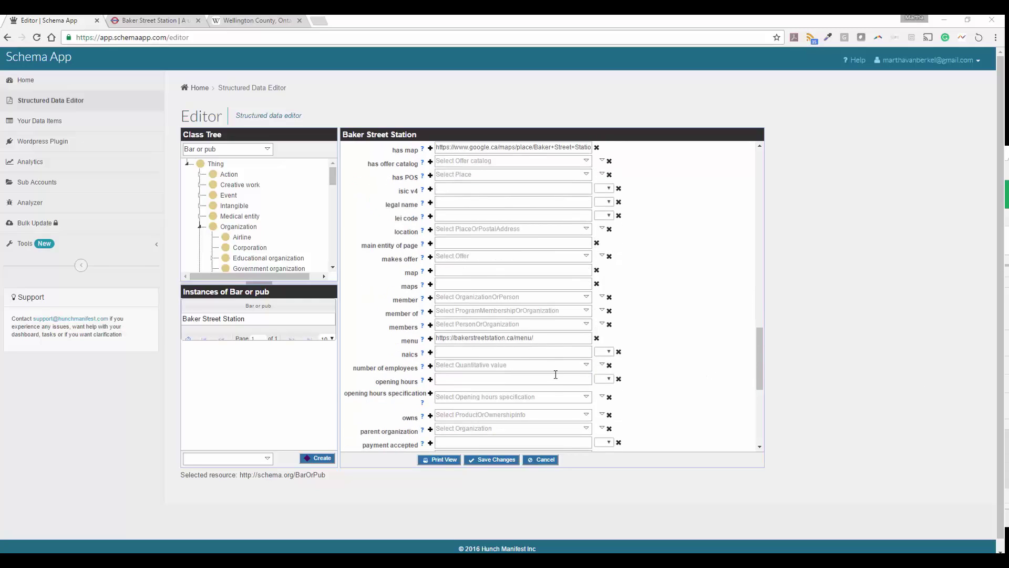
left_click(499, 397)
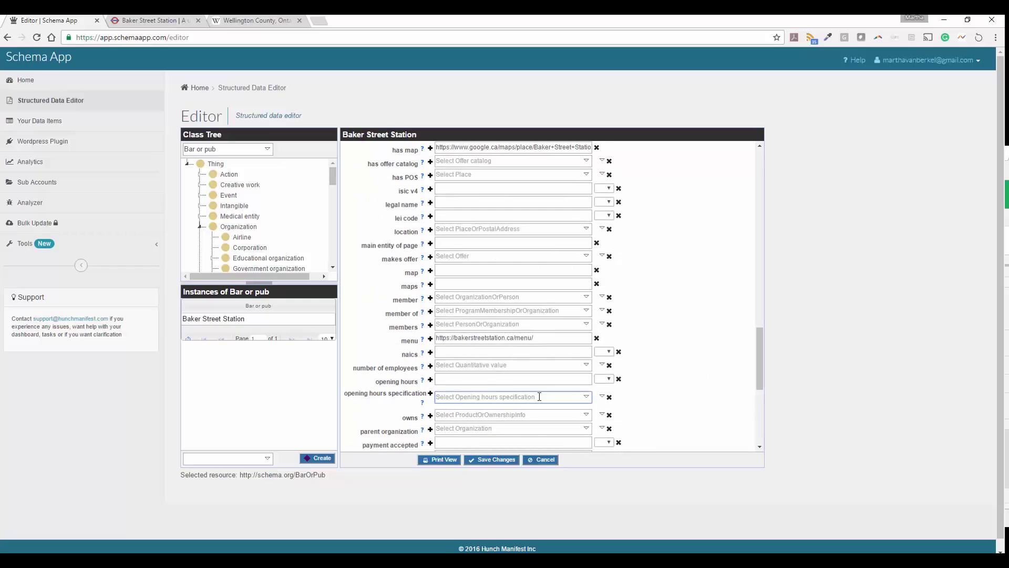
left_click(602, 397)
left_click(599, 411)
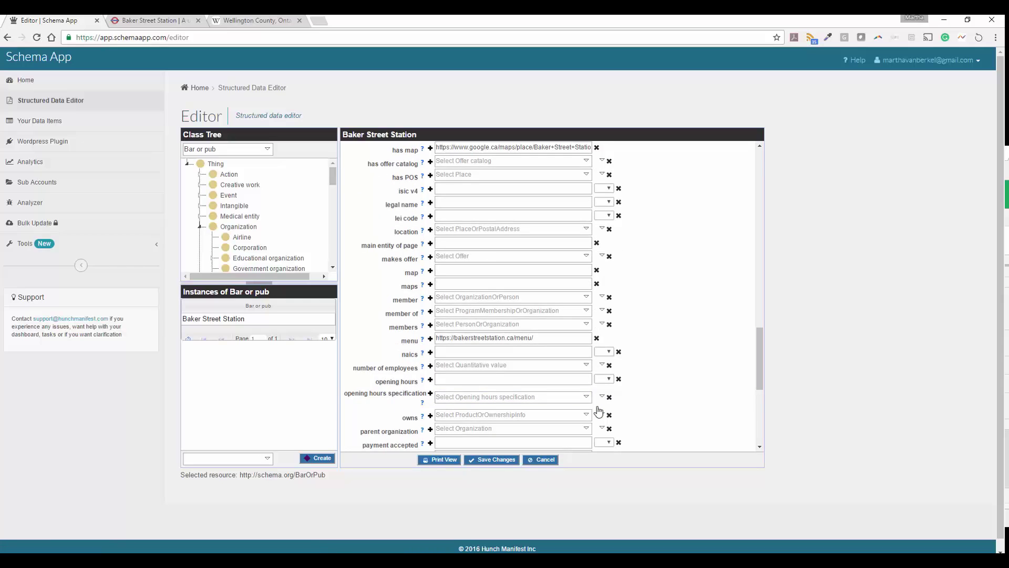
type("Opening Hours Regular")
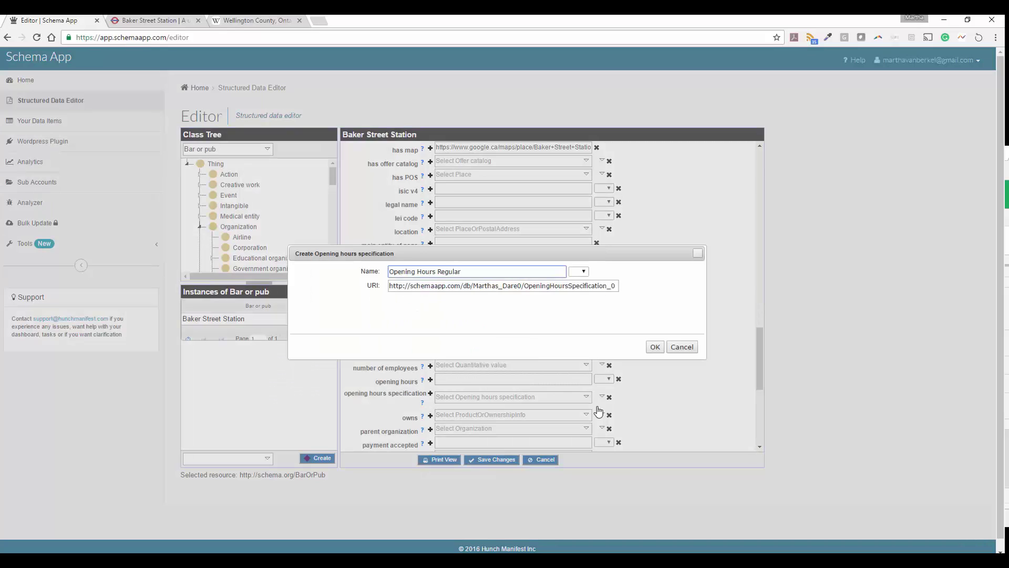
left_click(655, 347)
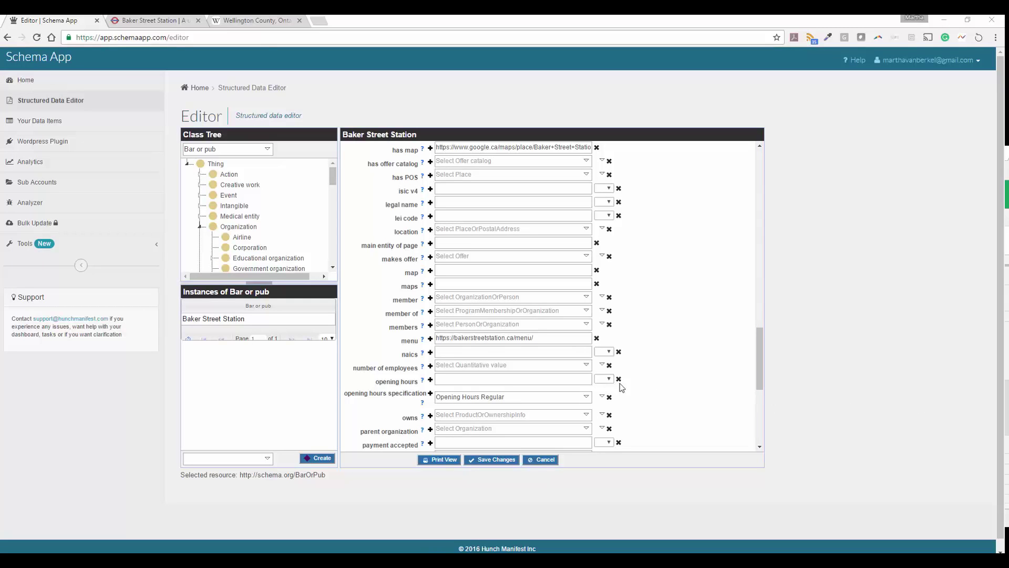
Set serves cuisine to Pub Food
scroll(502, 377, "down", 1)
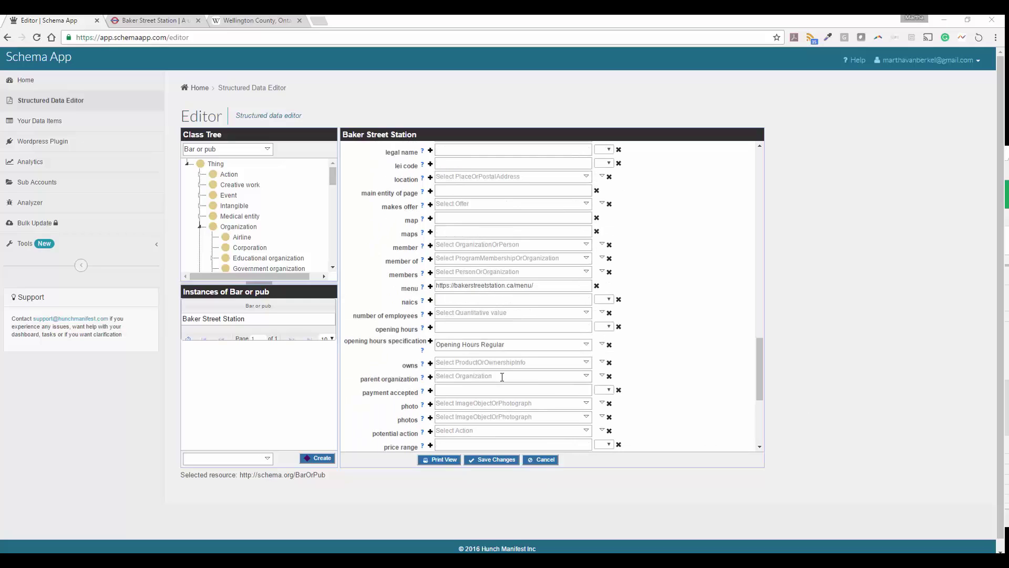
left_click(481, 430)
scroll(712, 389, "down", 2)
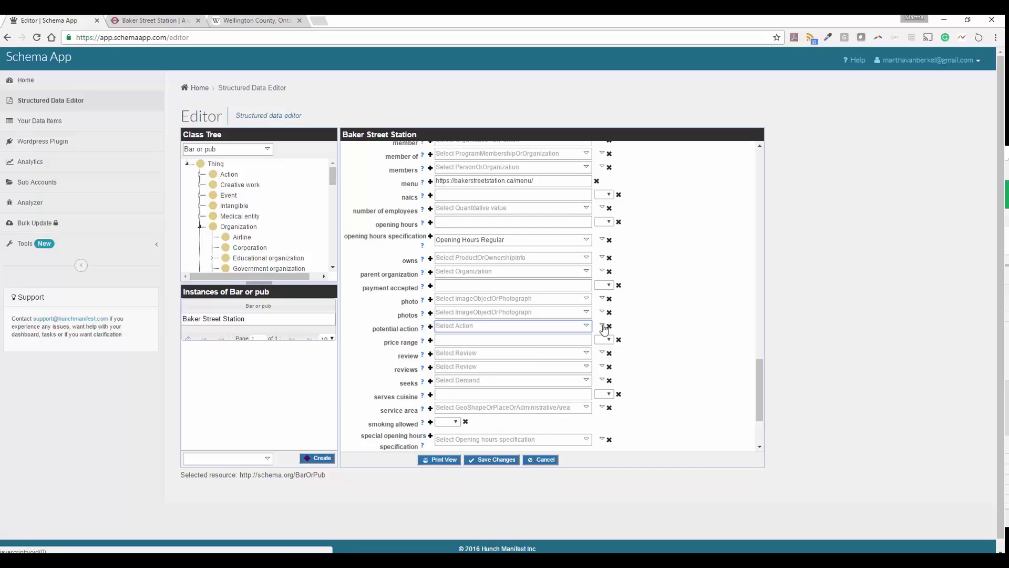
left_click(518, 395)
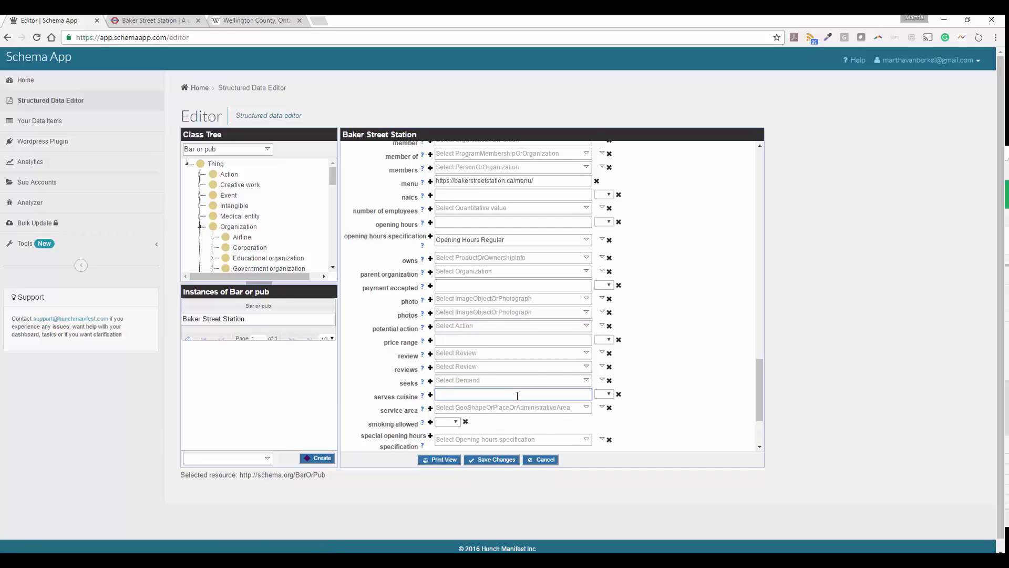
type("English Pub Food")
left_click_drag(461, 395, 412, 393)
left_click(466, 407)
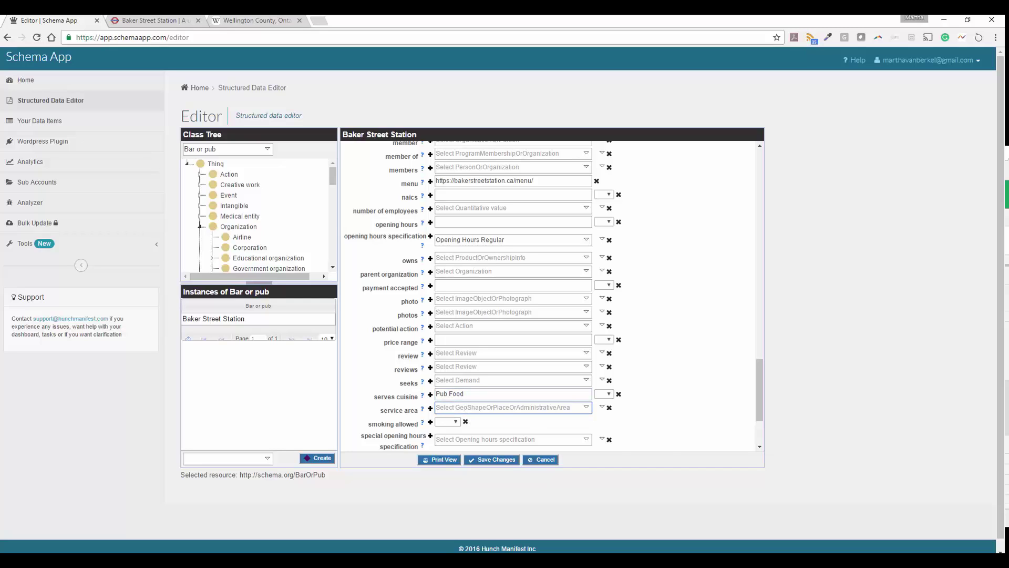
Copy the pub's phone number from another window into the telephone field
scroll(560, 398, "down", 2)
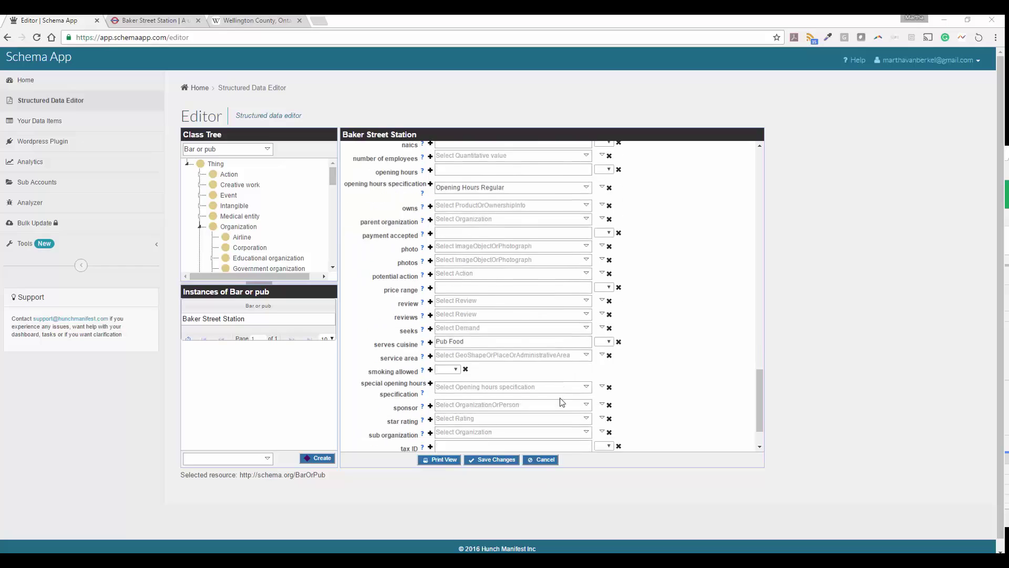
left_click(477, 407)
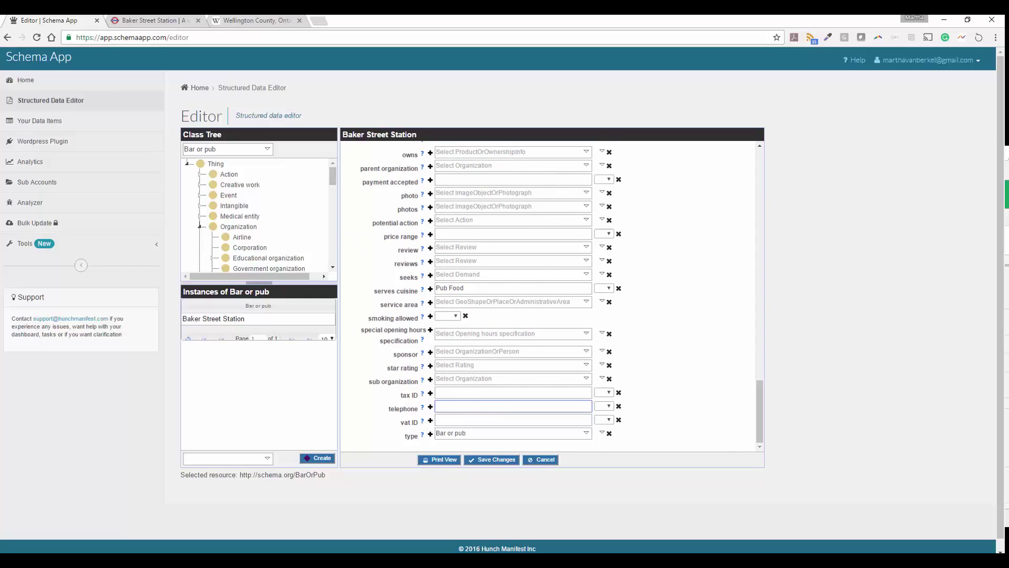
key("alt+Tab")
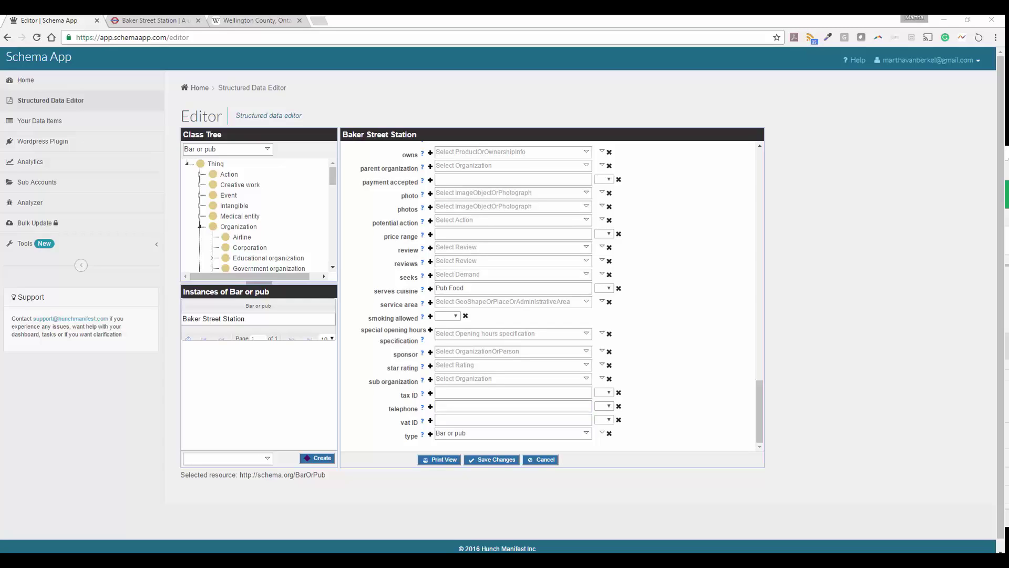
left_click(462, 406)
key("ctrl+v")
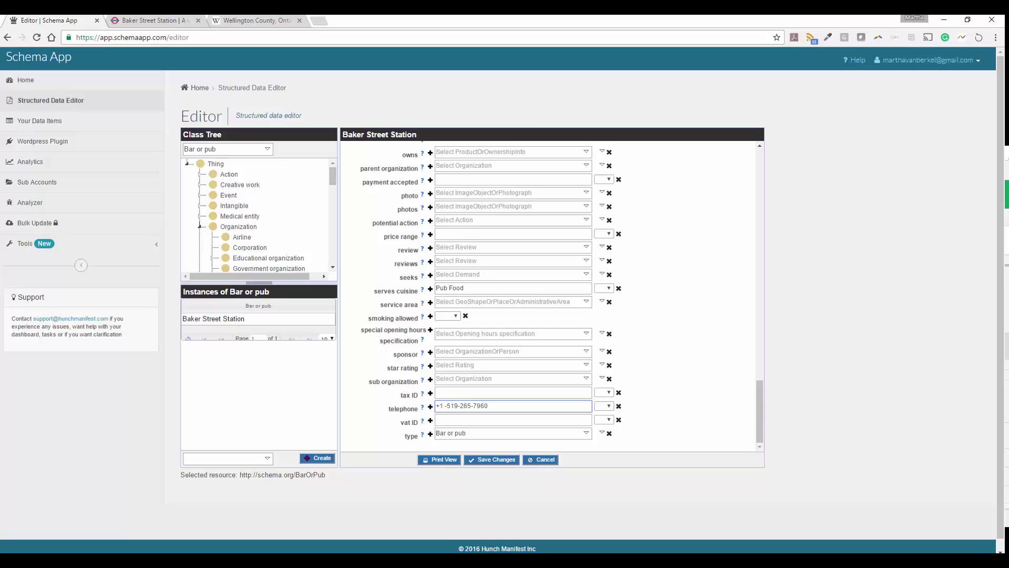
key("alt+Tab")
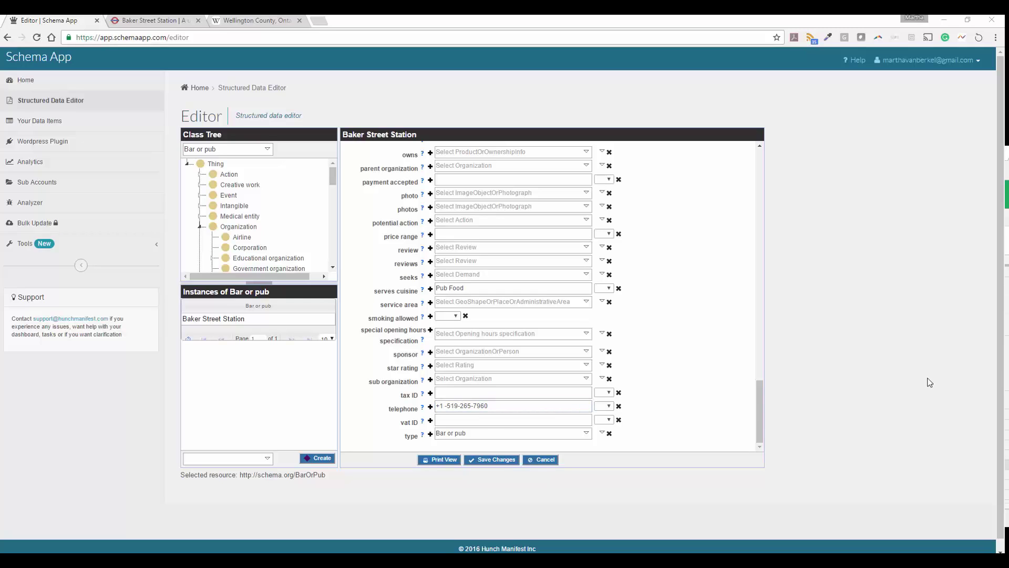
Save Baker Street Station and open the Baker Street Phone Number contact point for editing
left_click(497, 463)
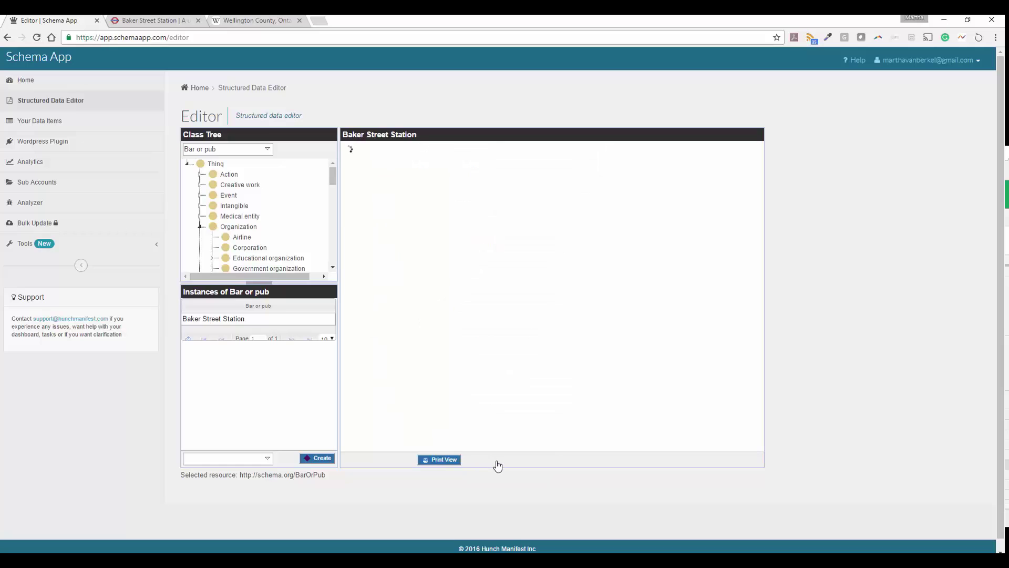
scroll(569, 289, "down", 5)
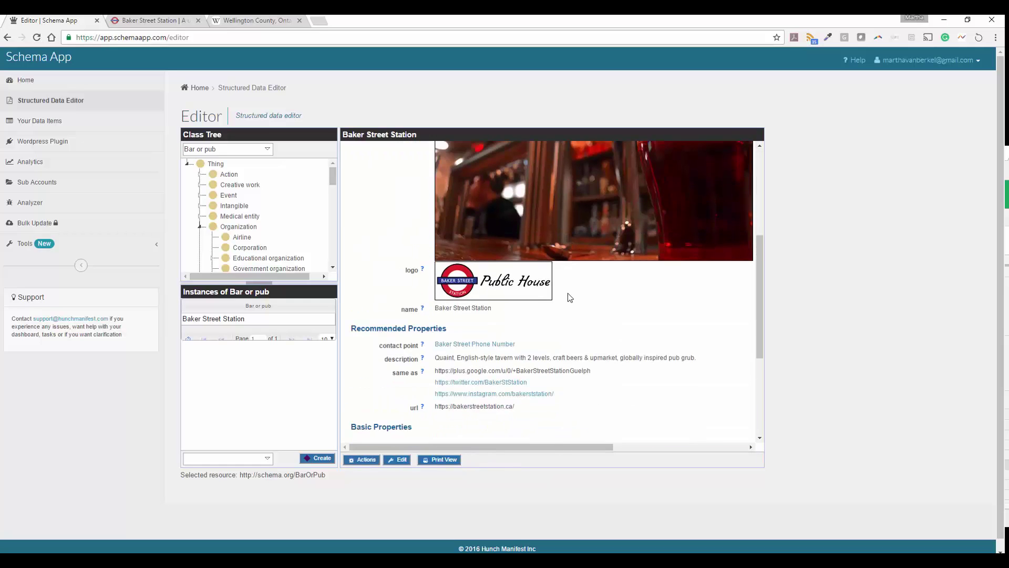
scroll(568, 293, "down", 1)
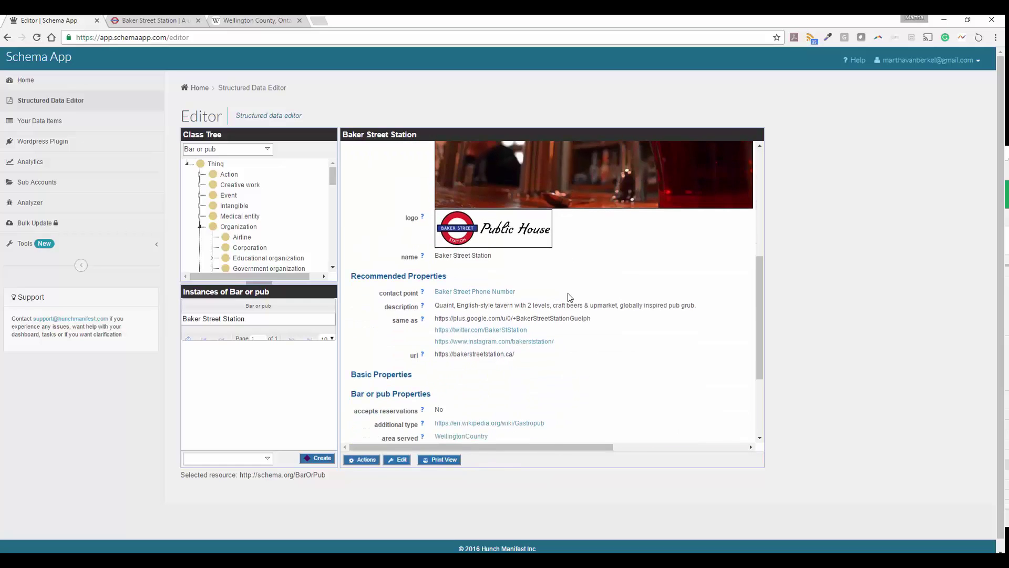
left_click(477, 293)
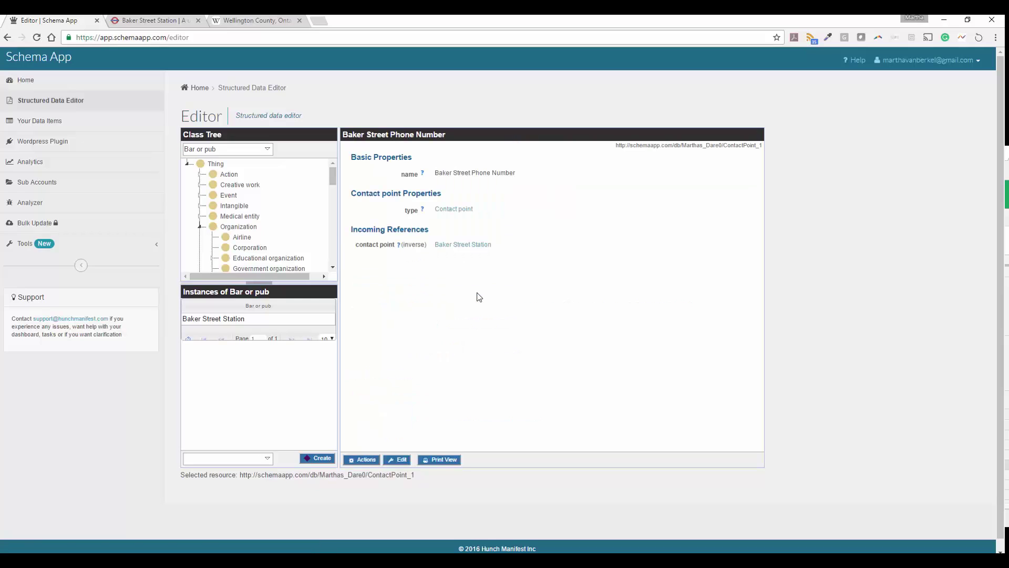
left_click(400, 459)
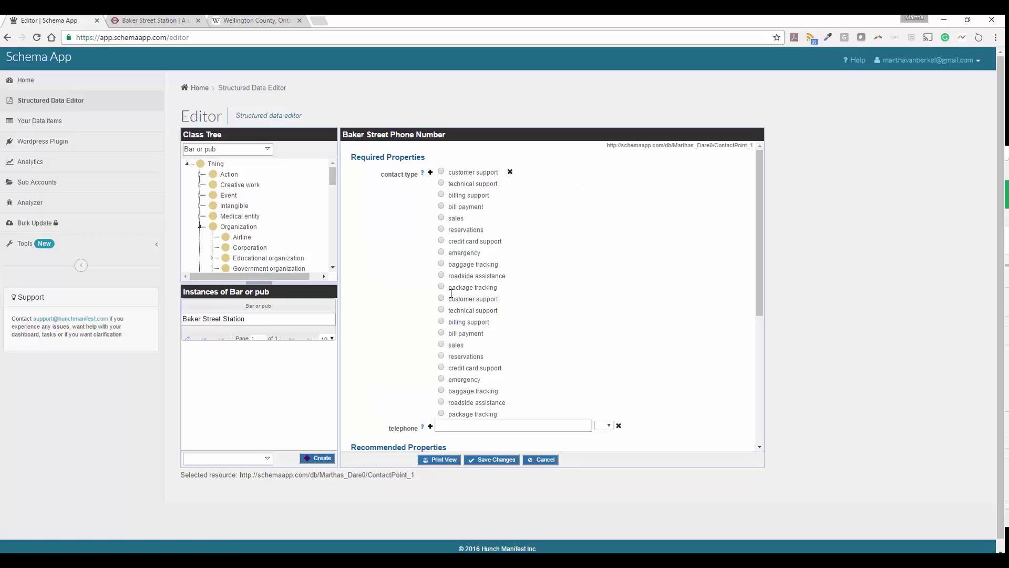
Paste the pub's phone number into the contact point's telephone field
scroll(568, 281, "down", 3)
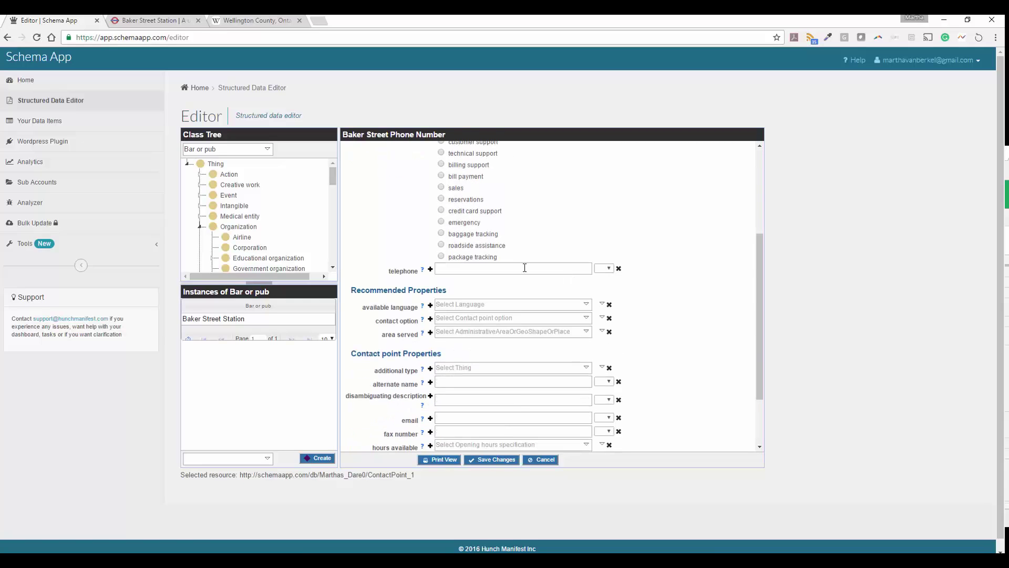
left_click(480, 272)
key("ctrl+v")
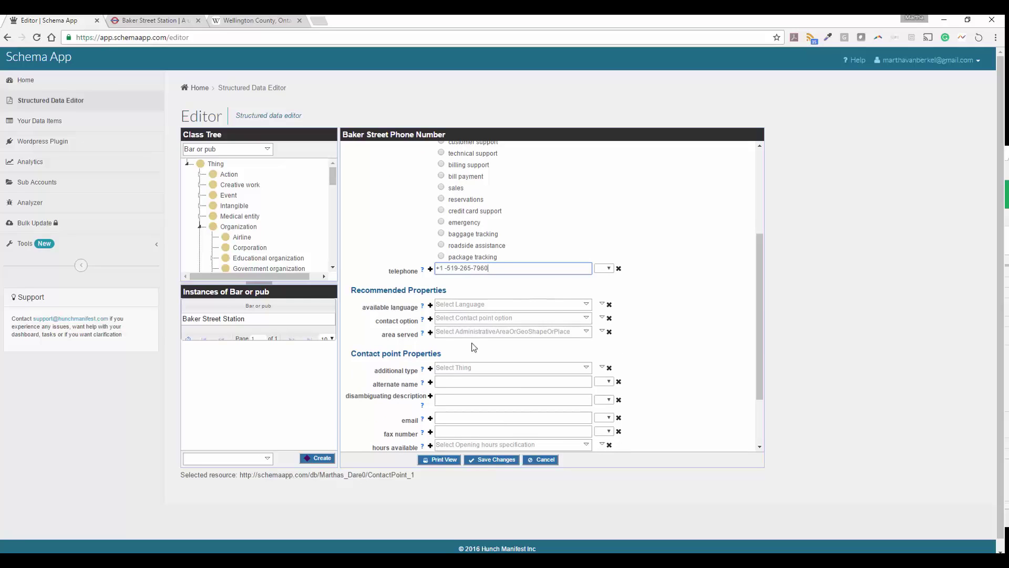
Link the contact point's area served to the Guelph, Ontario Wikipedia article
left_click(457, 332)
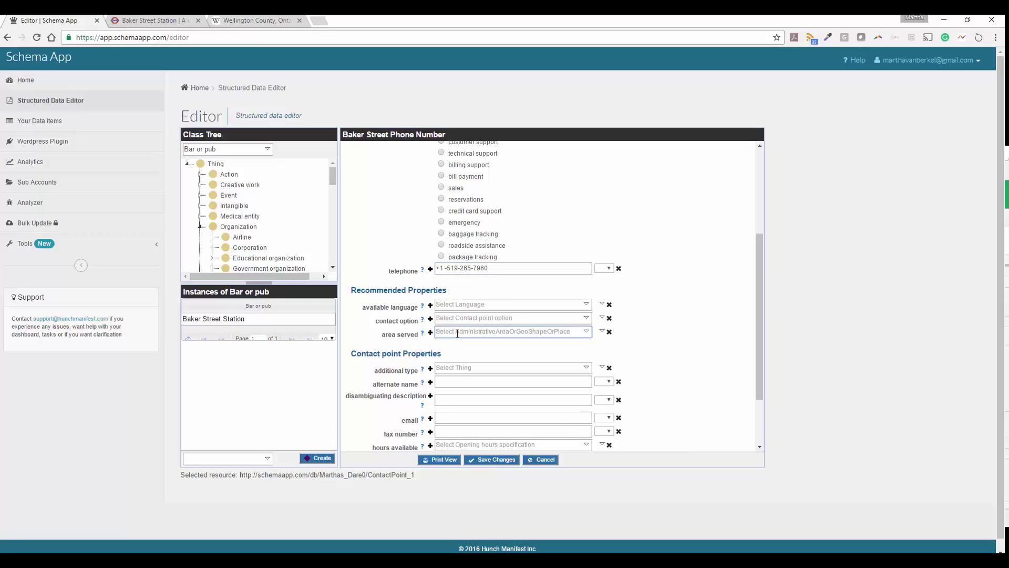
left_click(602, 330)
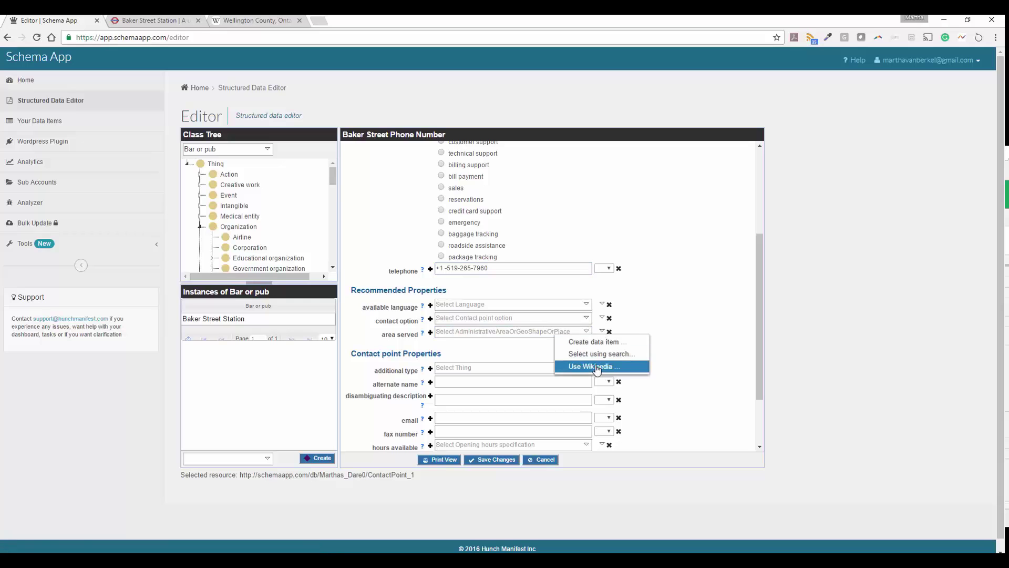
left_click(597, 368)
type("Guelph")
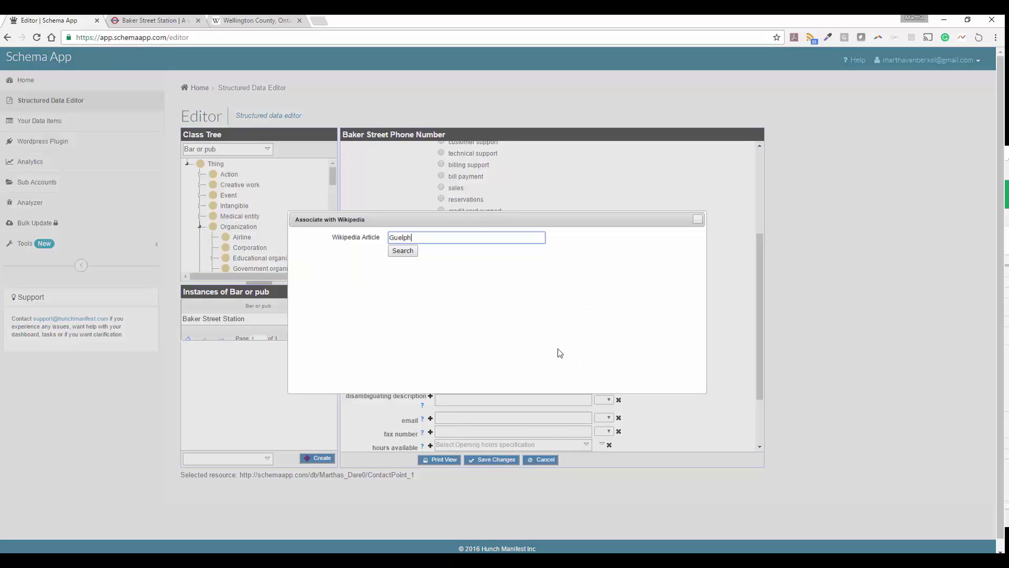
left_click(398, 251)
left_click(395, 263)
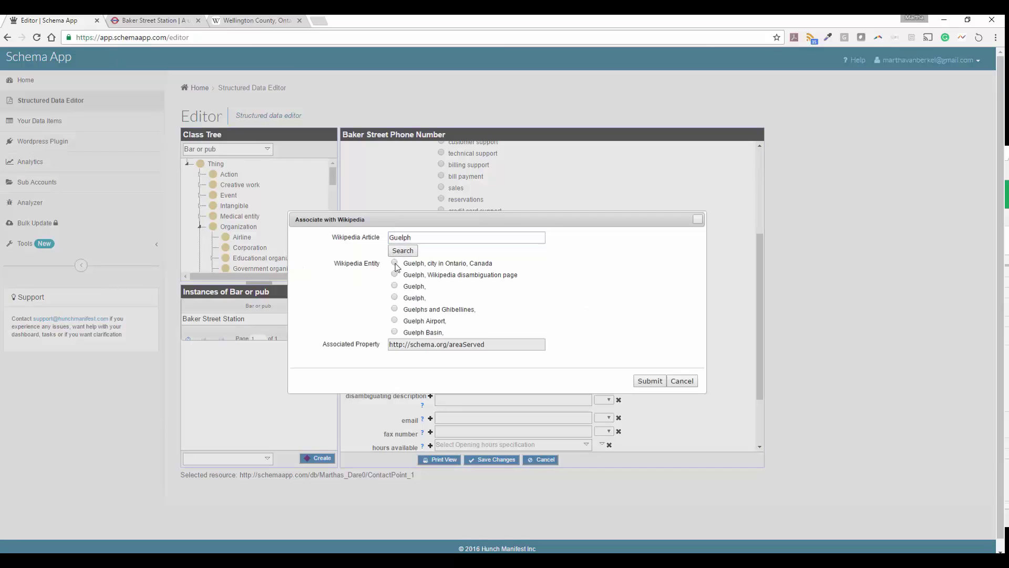
left_click(650, 381)
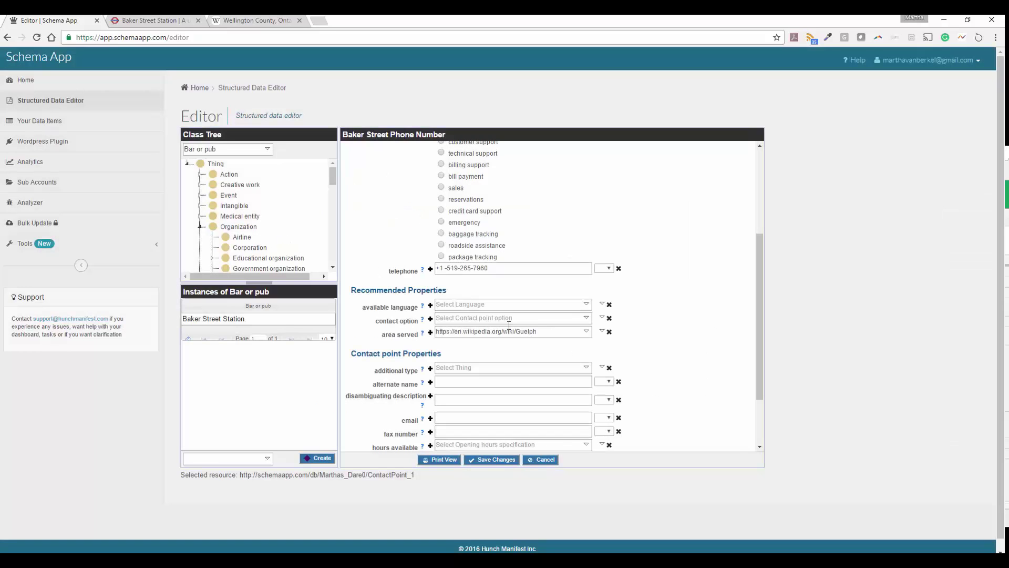
Link available language to the English language Wikipedia entry
left_click(468, 305)
type("Engl")
key("BackSpace")
key("BackSpace")
key("BackSpace")
key("BackSpace")
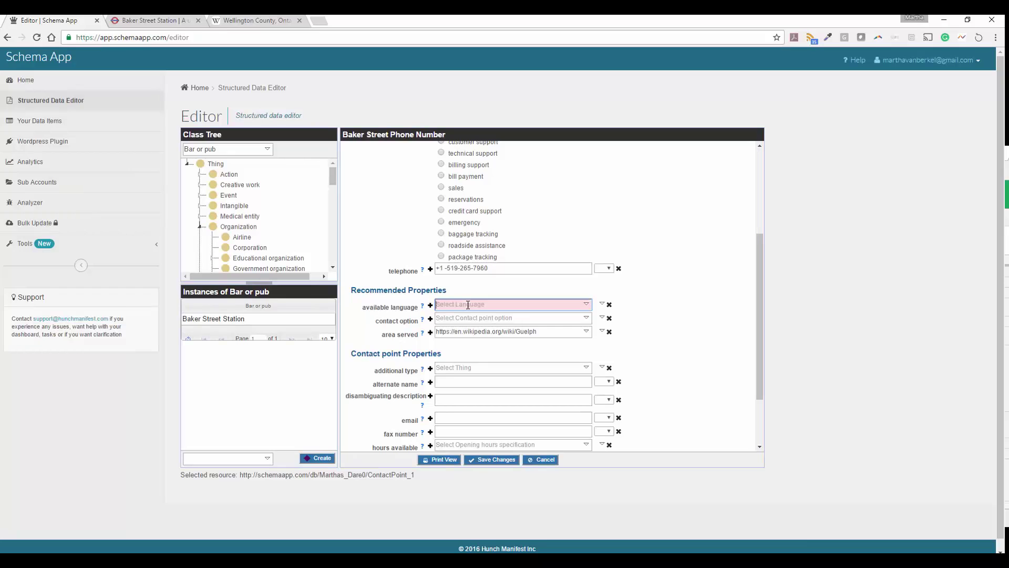
left_click(602, 306)
left_click(587, 341)
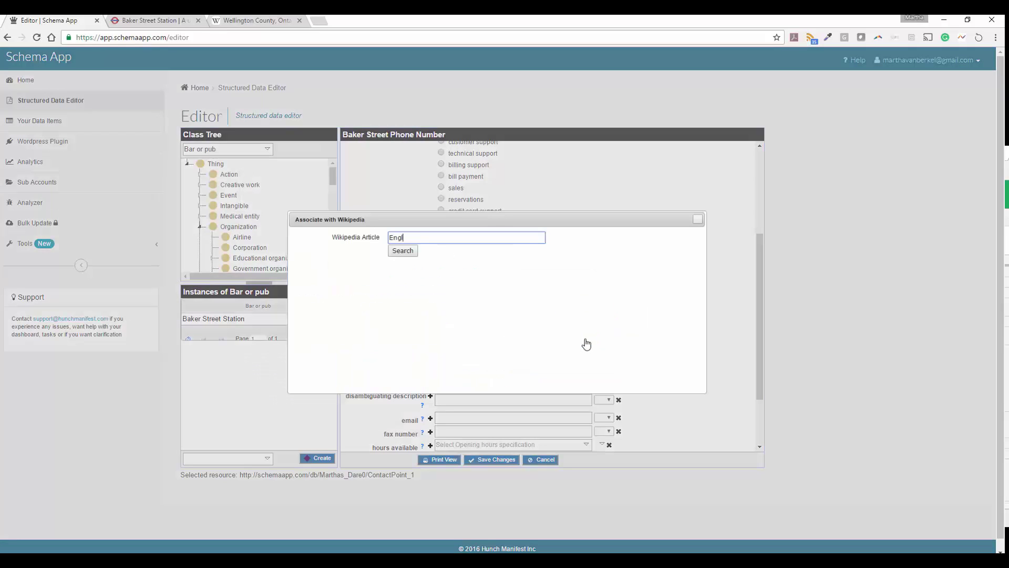
left_click(403, 250)
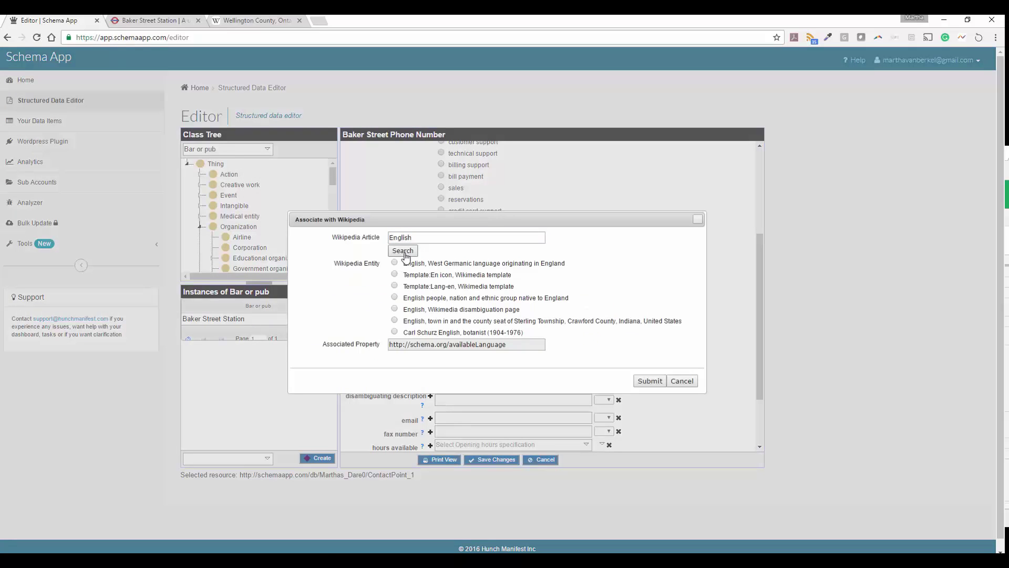
left_click(395, 263)
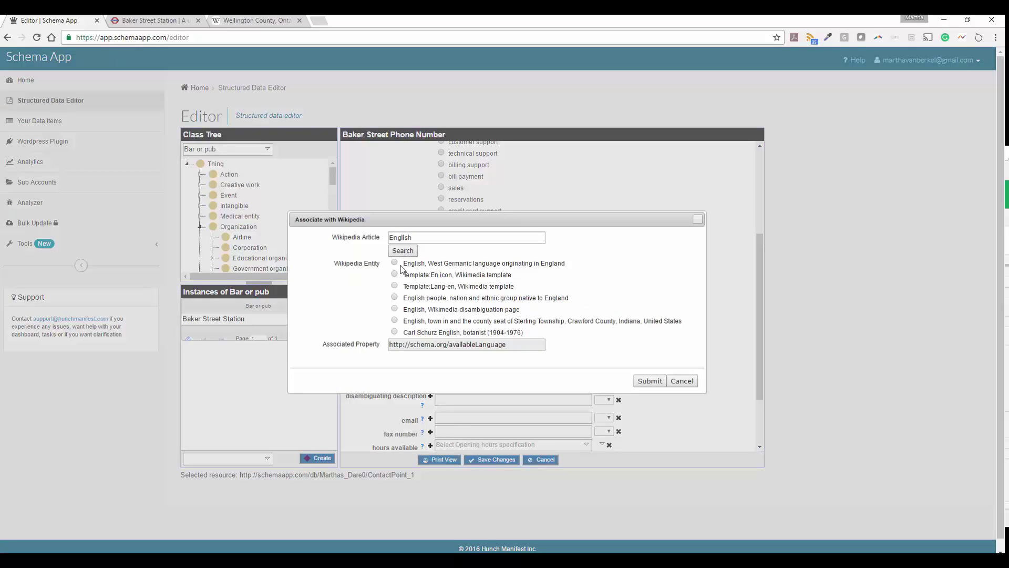
left_click(649, 380)
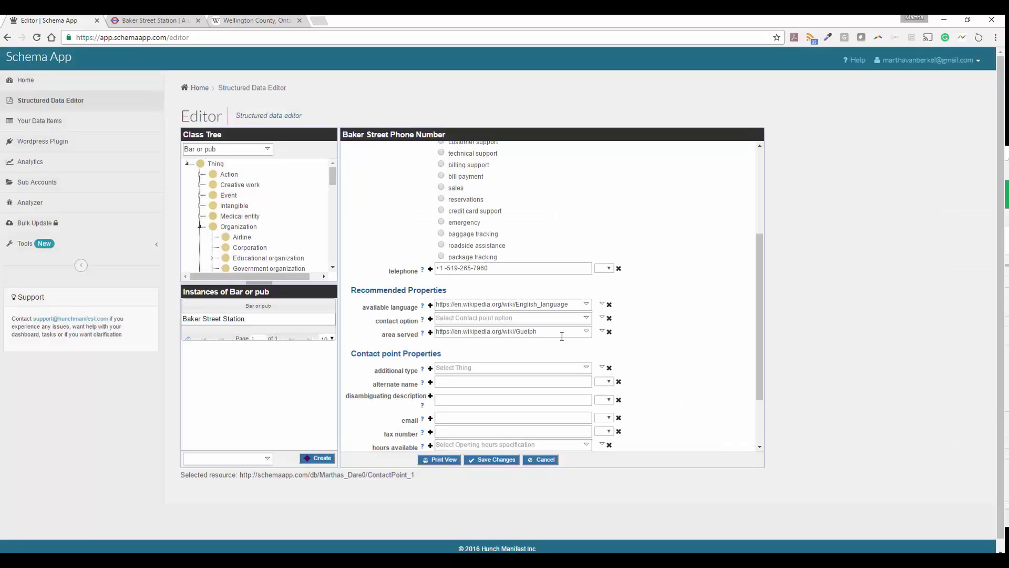
Save the contact point despite the contactOption warning and return to Baker Street Station
left_click(450, 323)
left_click(485, 461)
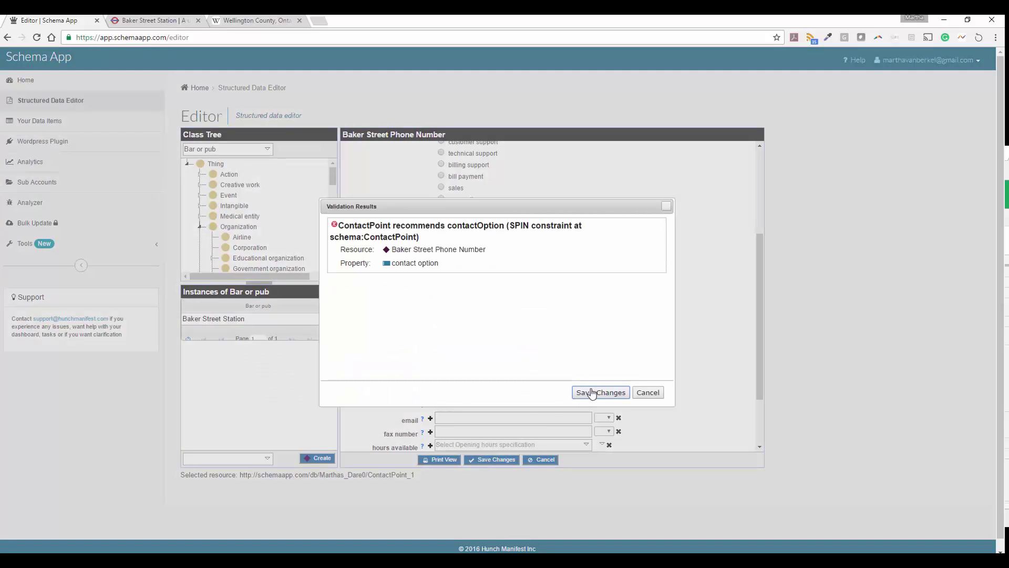
left_click(595, 394)
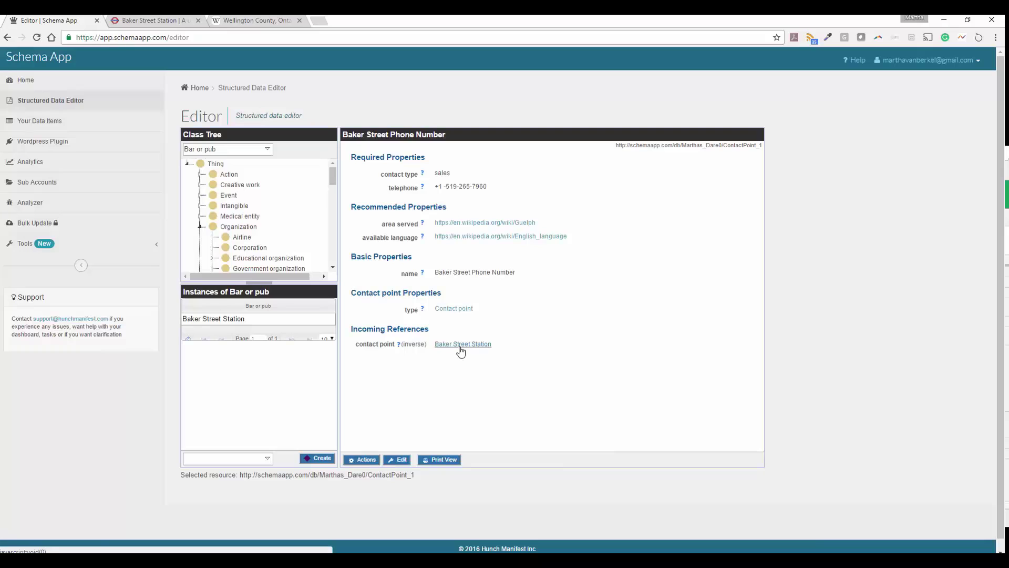
left_click(460, 344)
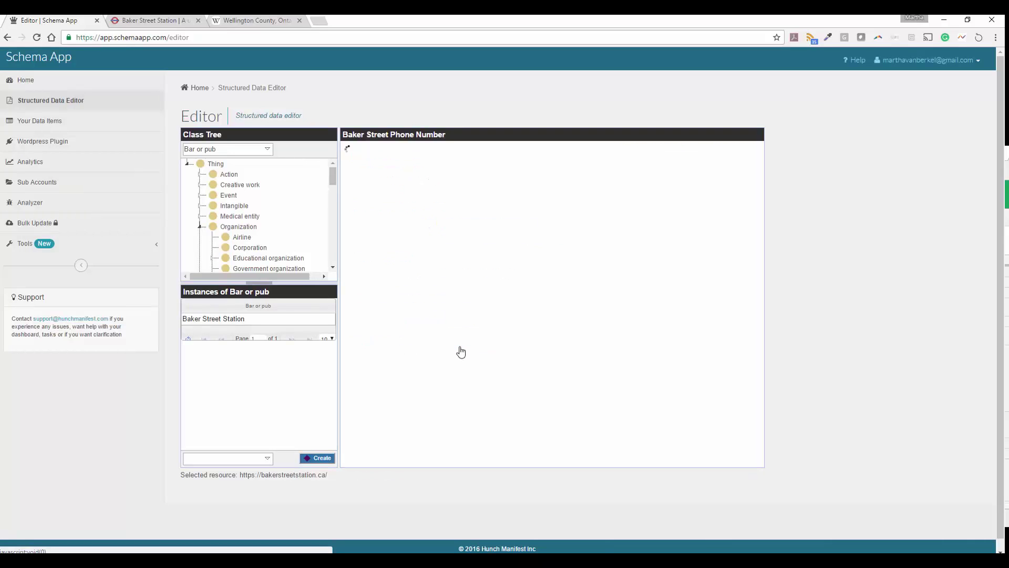
Save Geo Baker Street with latitude -80.252402 and longitude 43.547751, then return to Baker Street Station
scroll(512, 345, "down", 6)
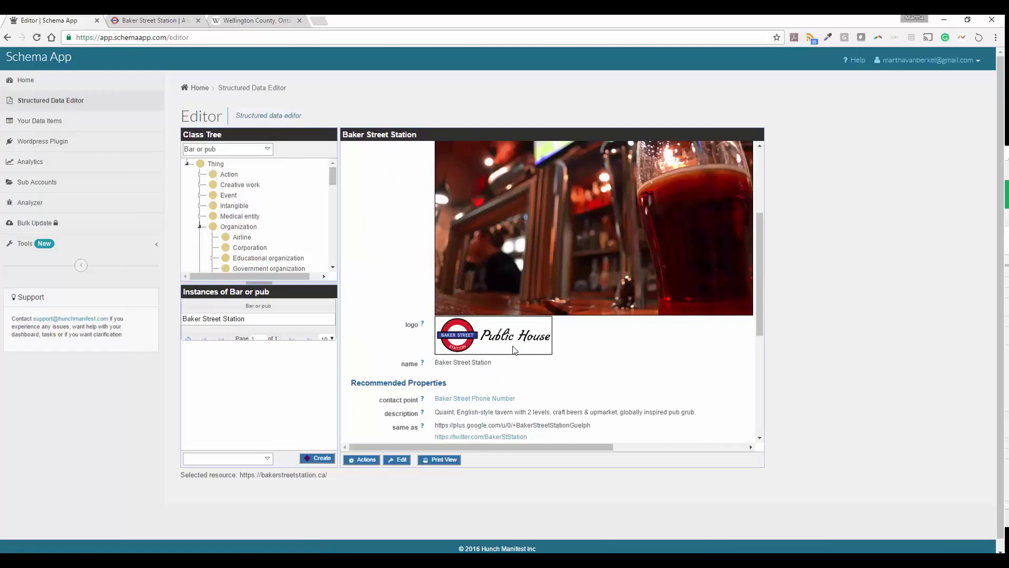
scroll(510, 345, "down", 3)
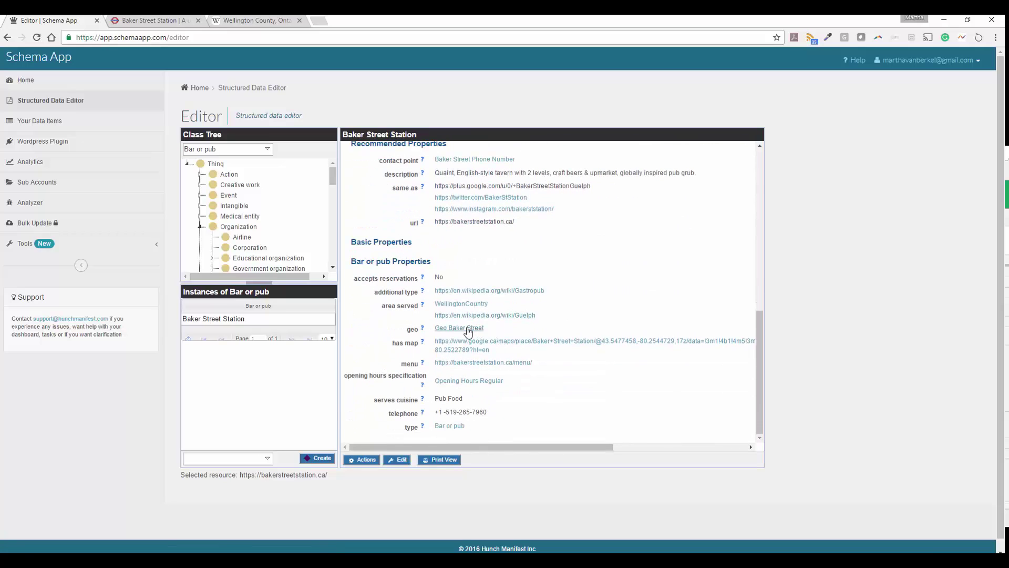
left_click(465, 329)
left_click(401, 461)
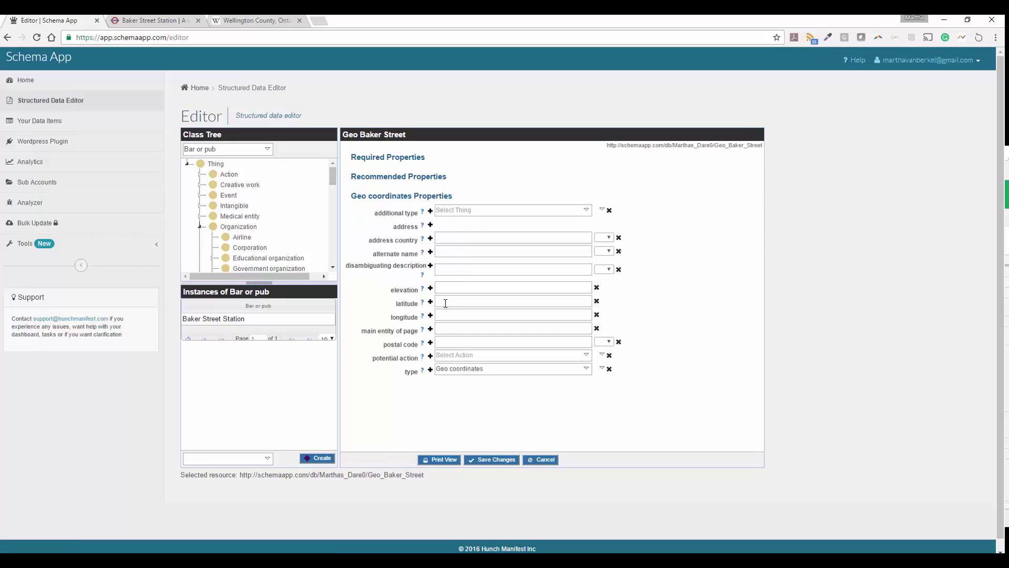
left_click(445, 303)
type("-80.252402")
key("Tab")
type("43.547751")
left_click(487, 462)
left_click(489, 460)
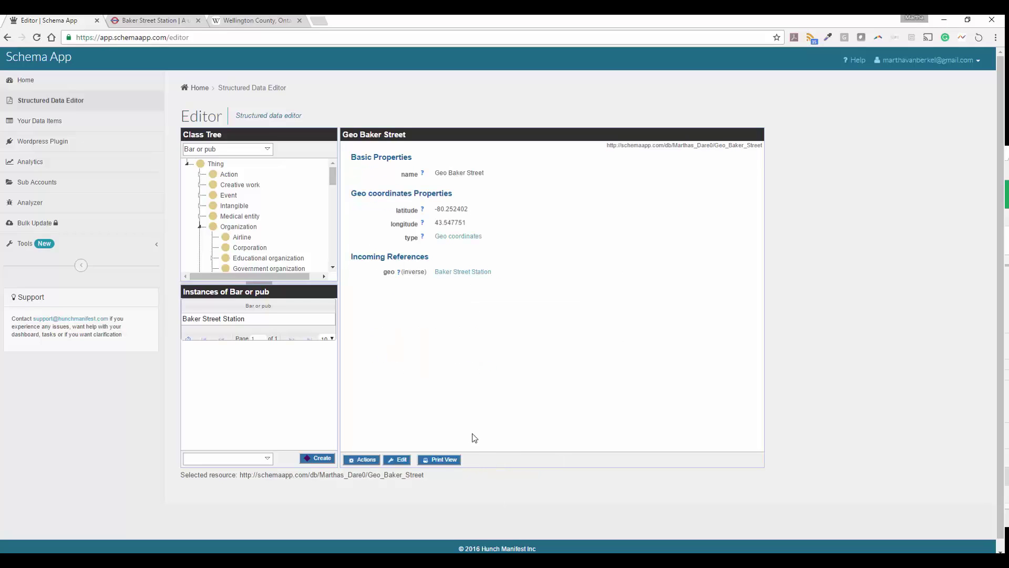
left_click(463, 272)
Edit the Opening Hours Regular specification and set its first day of week to Monday
scroll(616, 364, "down", 10)
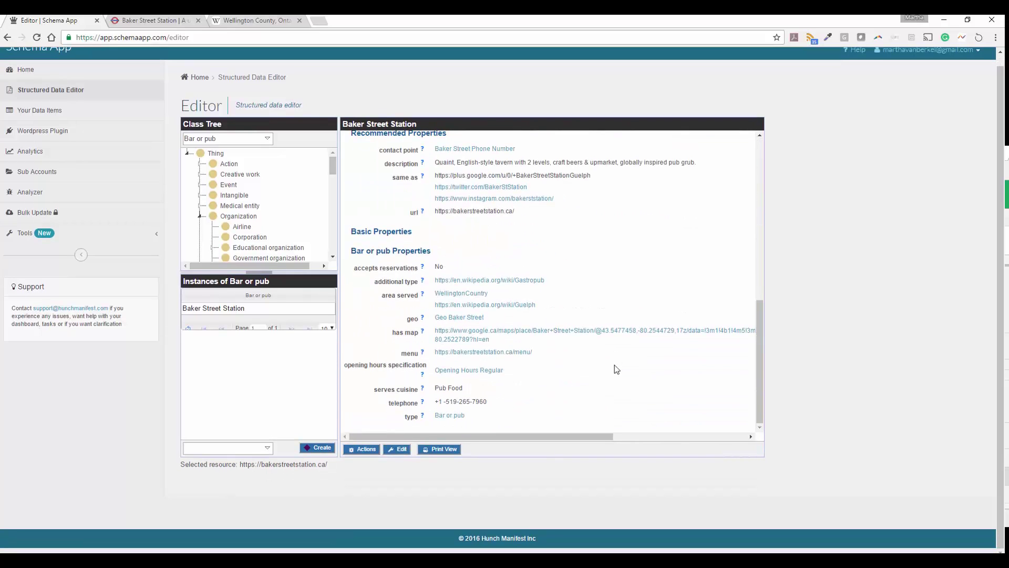
left_click(470, 371)
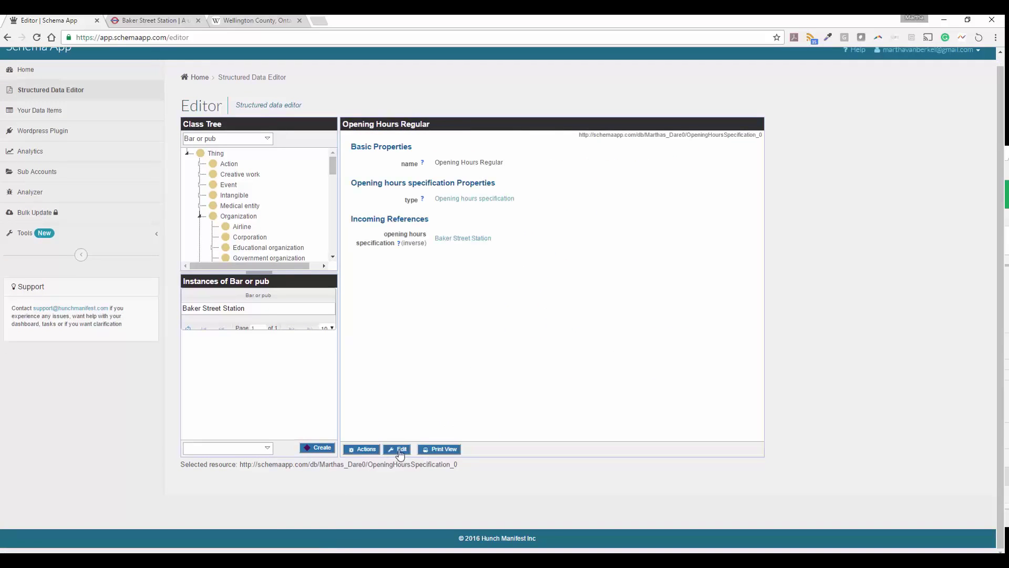
left_click(401, 449)
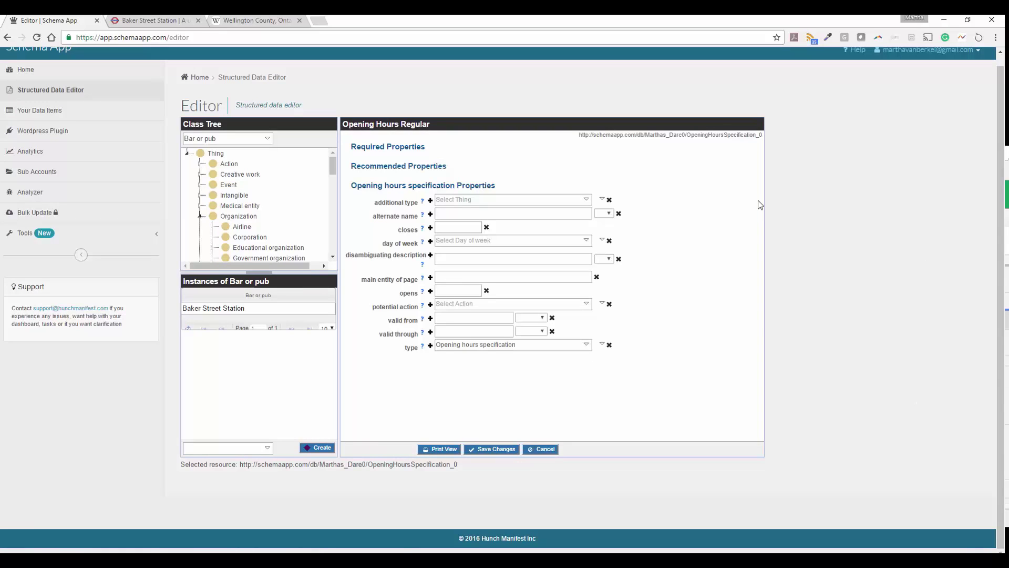
left_click(458, 240)
type("Monday")
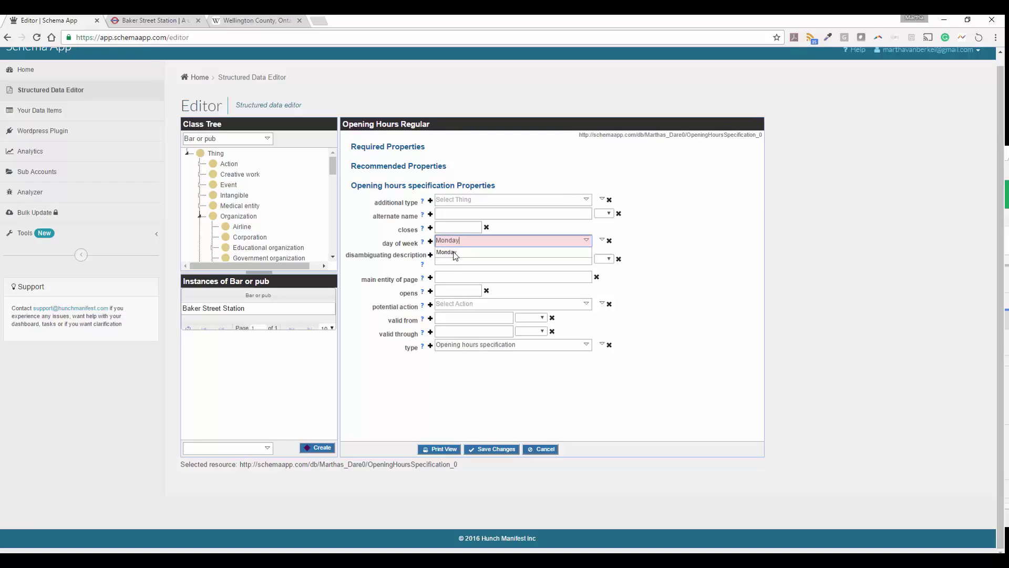
left_click(457, 254)
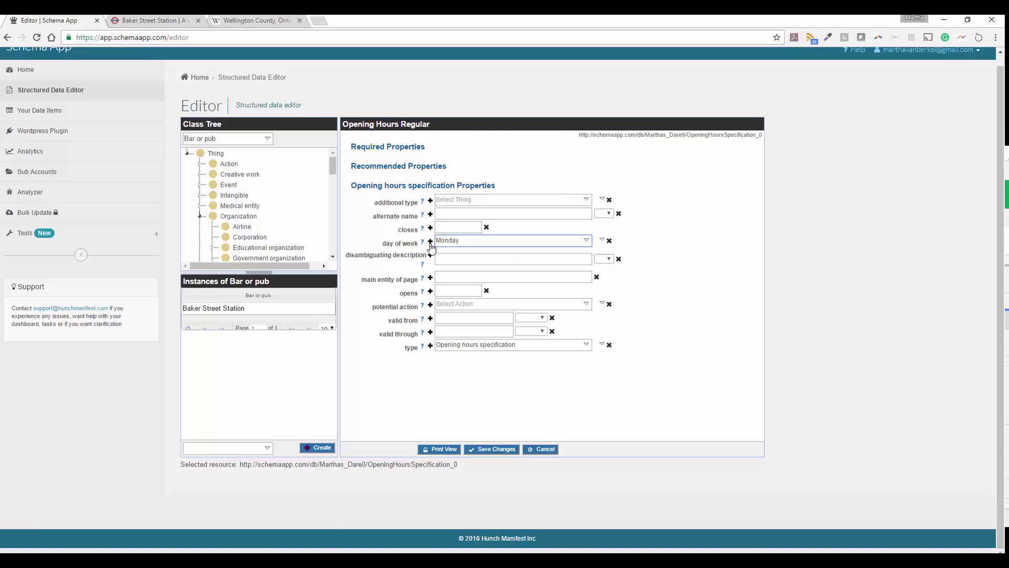
Add day-of-week entries for Tuesday, Wednesday, Thursday and Friday
left_click(430, 242)
left_click(430, 242)
left_click(430, 242)
left_click(454, 252)
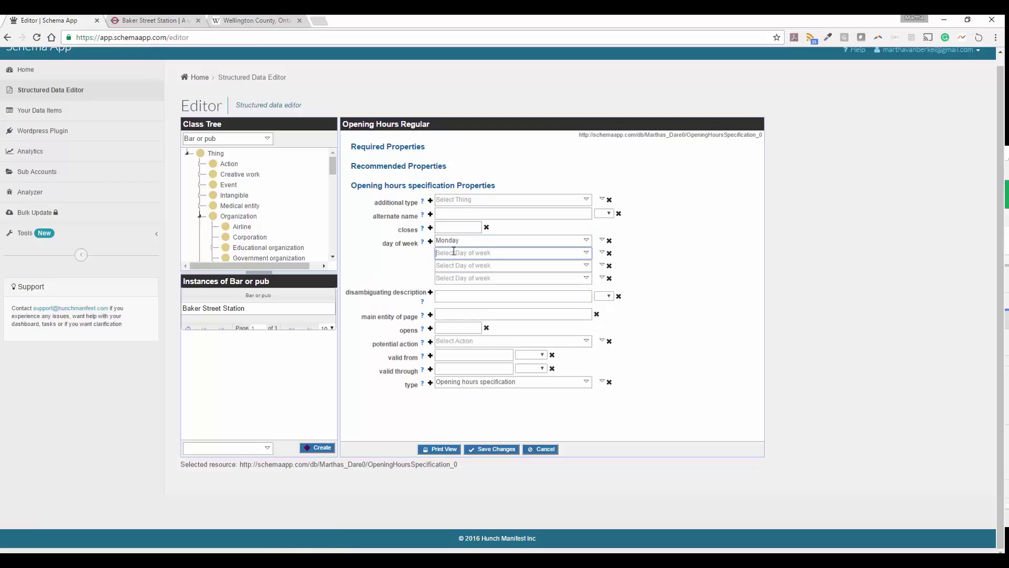
type("Tuesd")
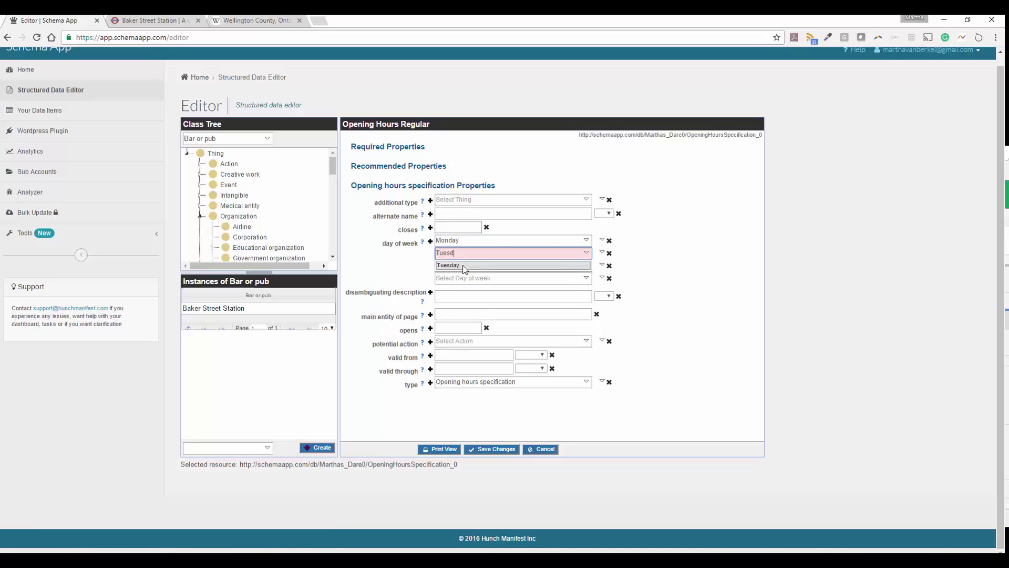
left_click(459, 266)
left_click(459, 267)
type("Wed")
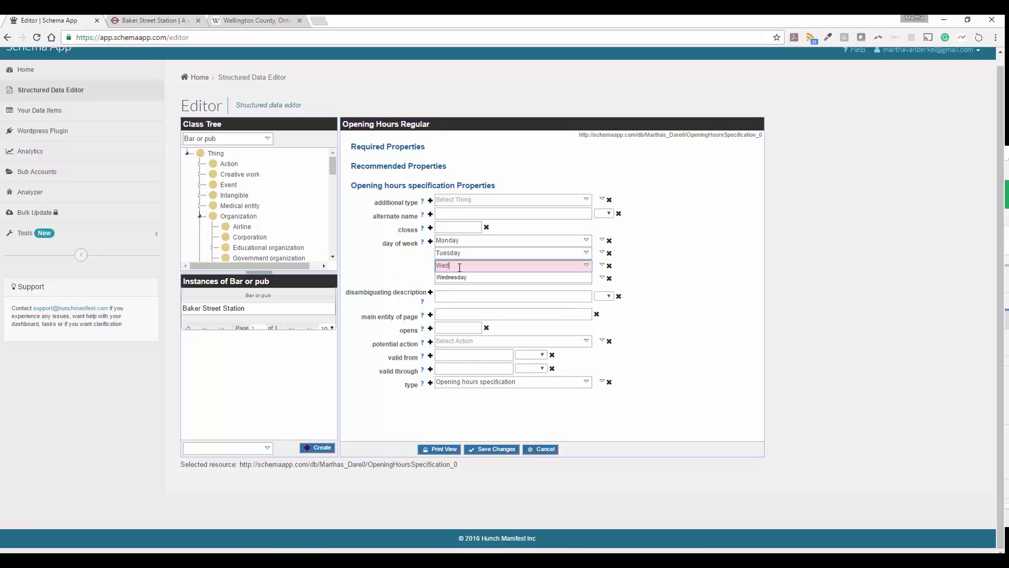
left_click(455, 278)
type("Thursday")
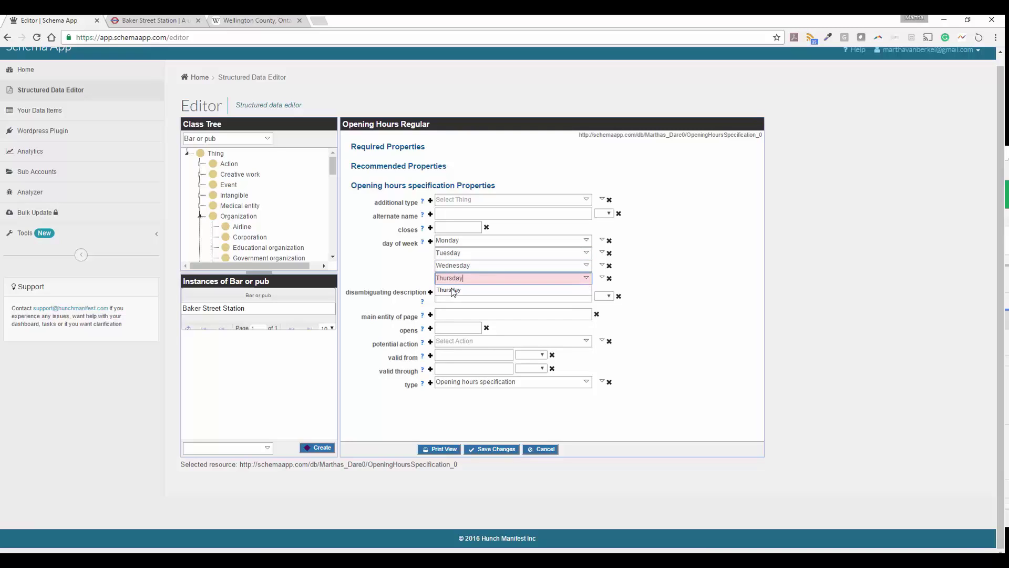
left_click(454, 290)
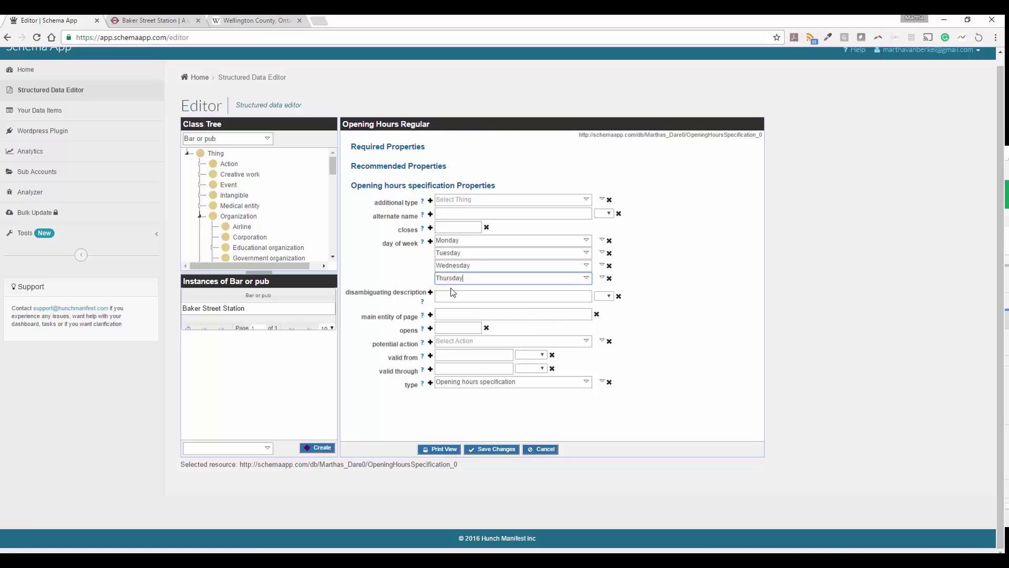
left_click(431, 241)
left_click(462, 291)
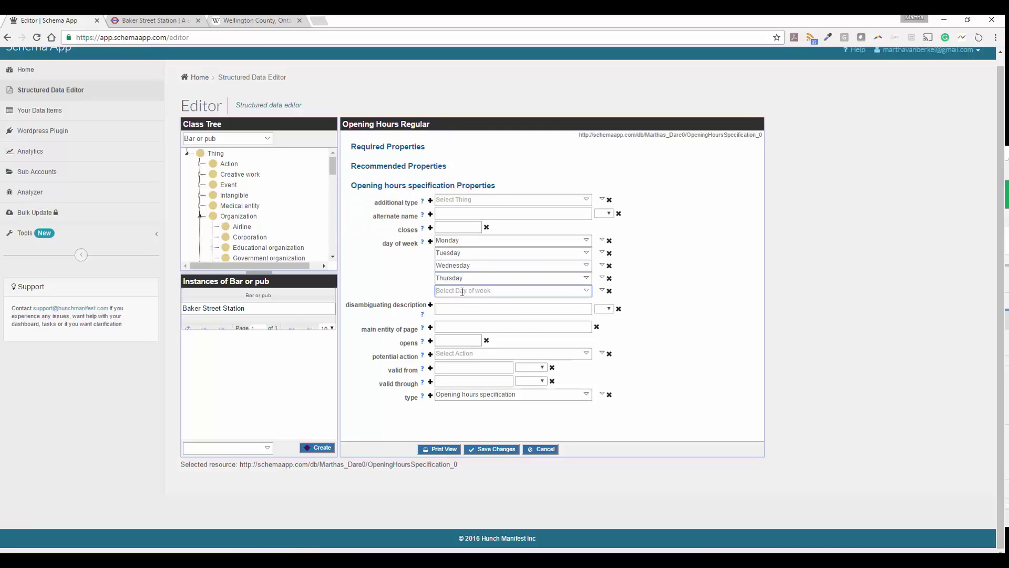
type("Friday")
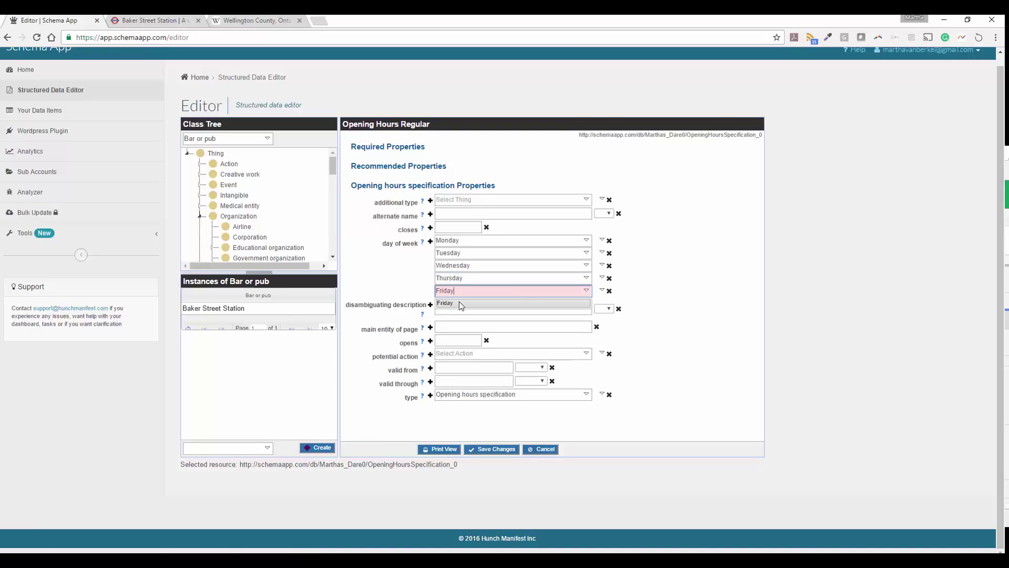
left_click(459, 304)
Set the closing time to 00:00:00 and the opening time to 11:30:00
left_click(457, 225)
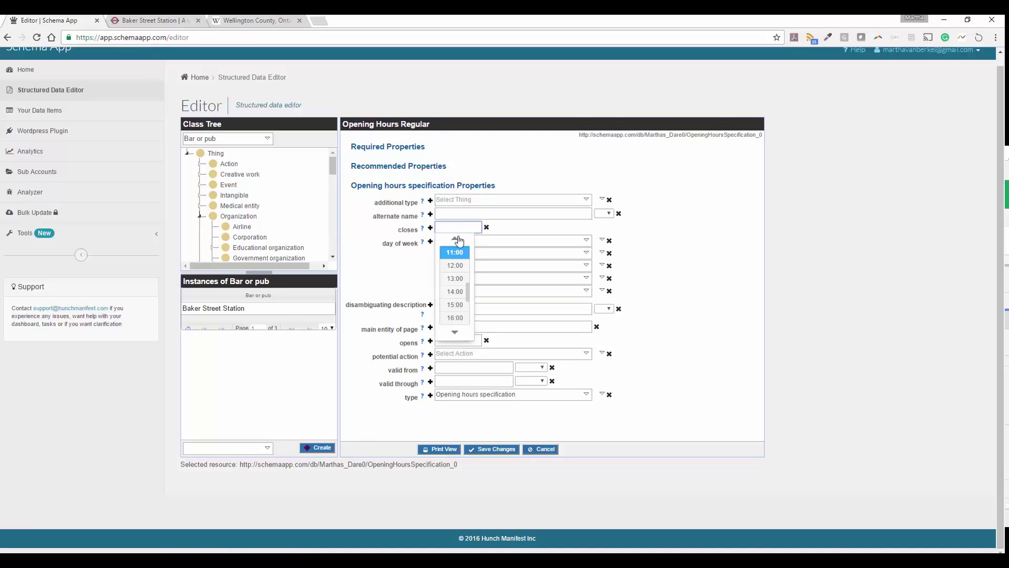
left_click_drag(468, 292, 468, 260)
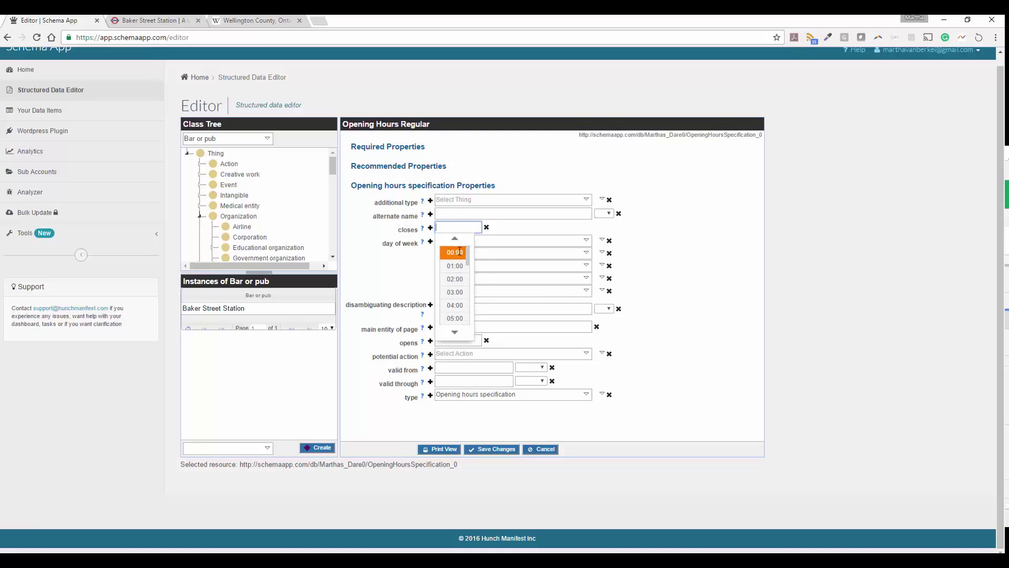
left_click(454, 253)
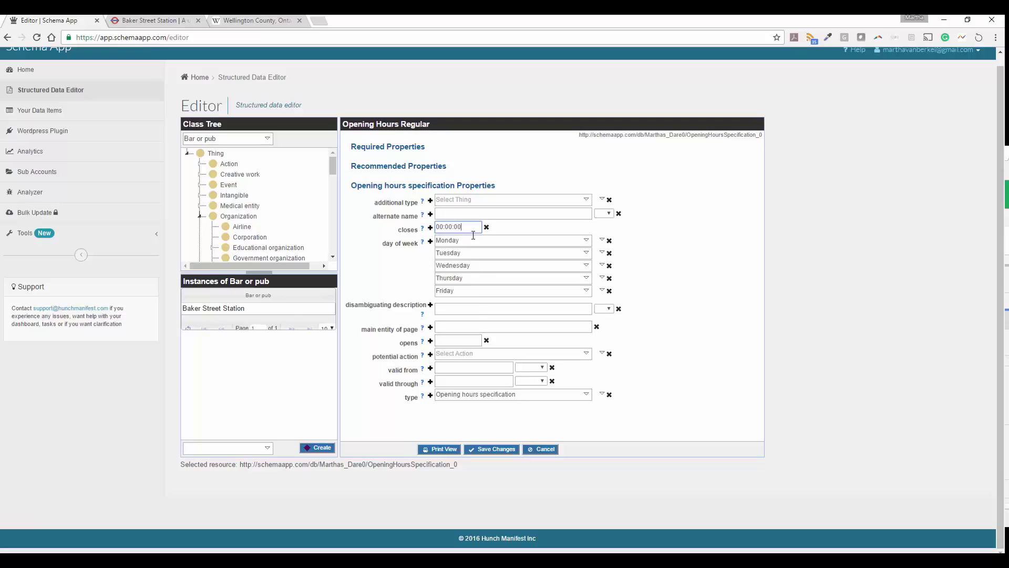
left_click(452, 340)
left_click(456, 367)
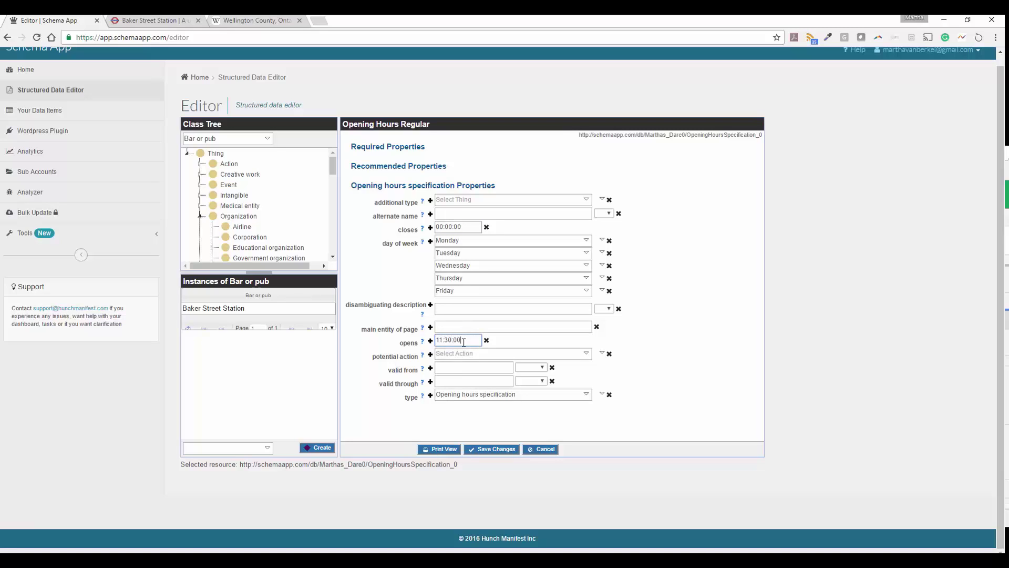
Save the weekday opening hours, then open Baker Street Station for editing
left_click(494, 449)
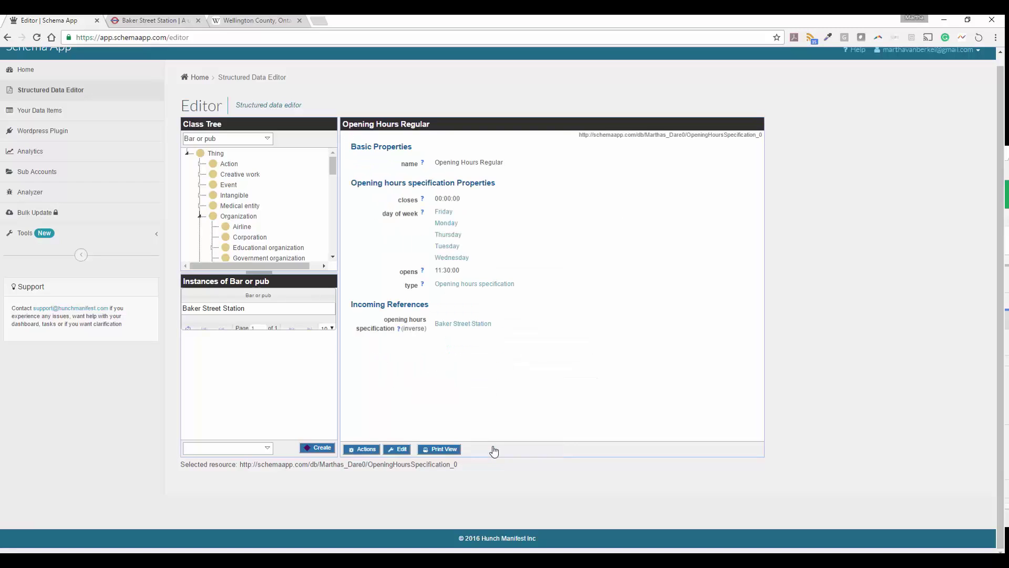
left_click(462, 324)
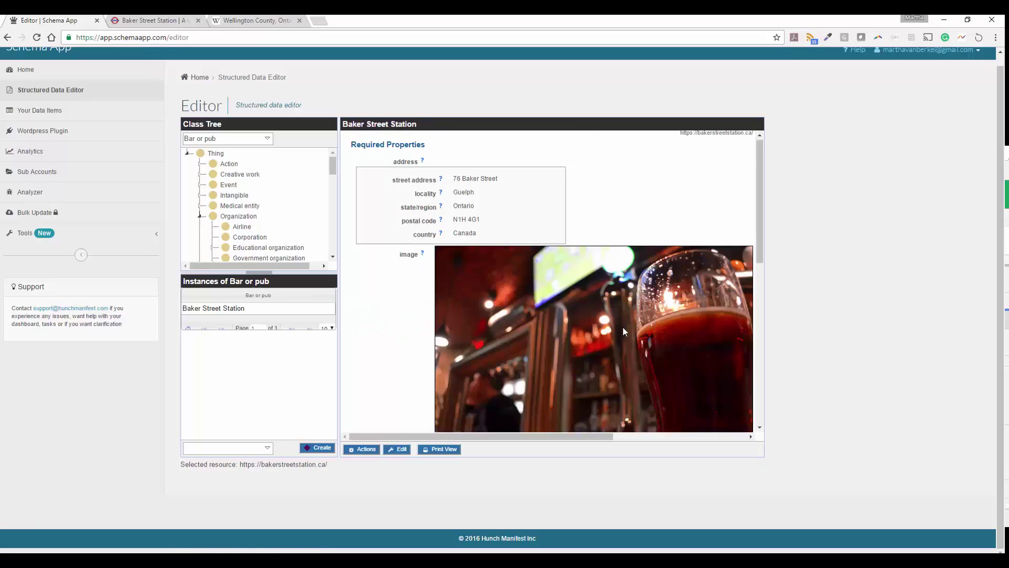
scroll(622, 327, "down", 3)
scroll(622, 333, "down", 3)
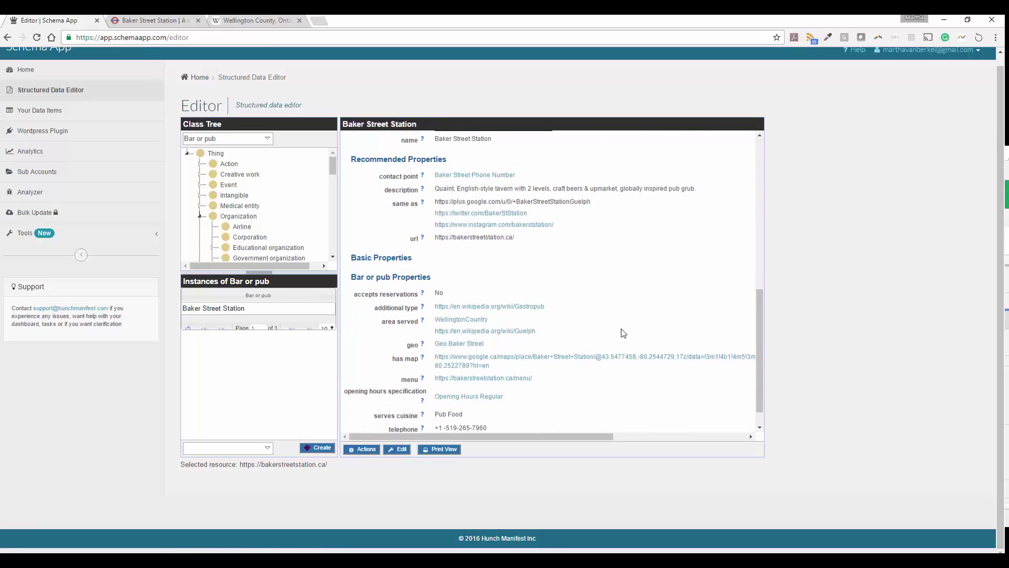
scroll(622, 333, "down", 1)
left_click(397, 450)
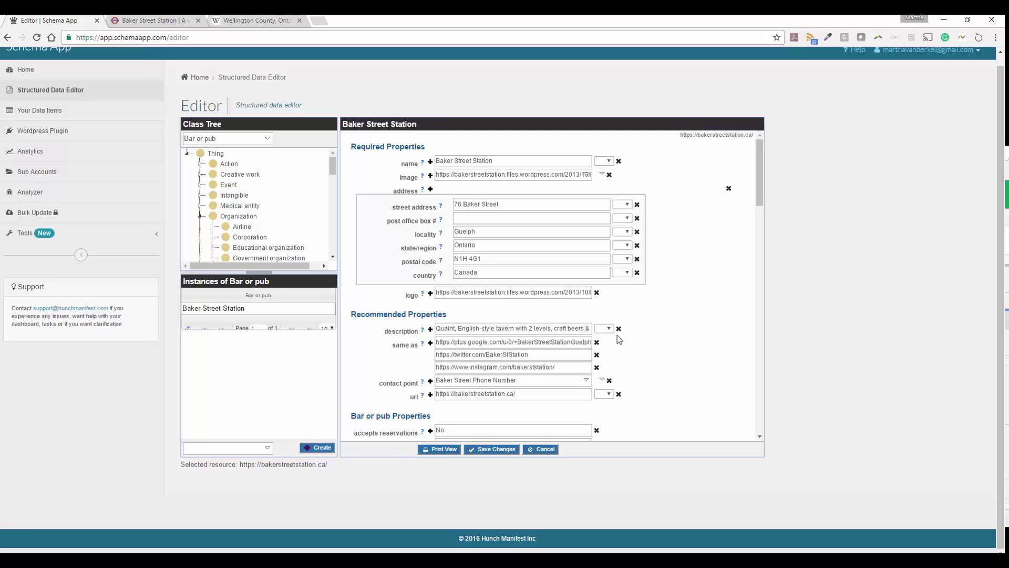
scroll(619, 339, "down", 5)
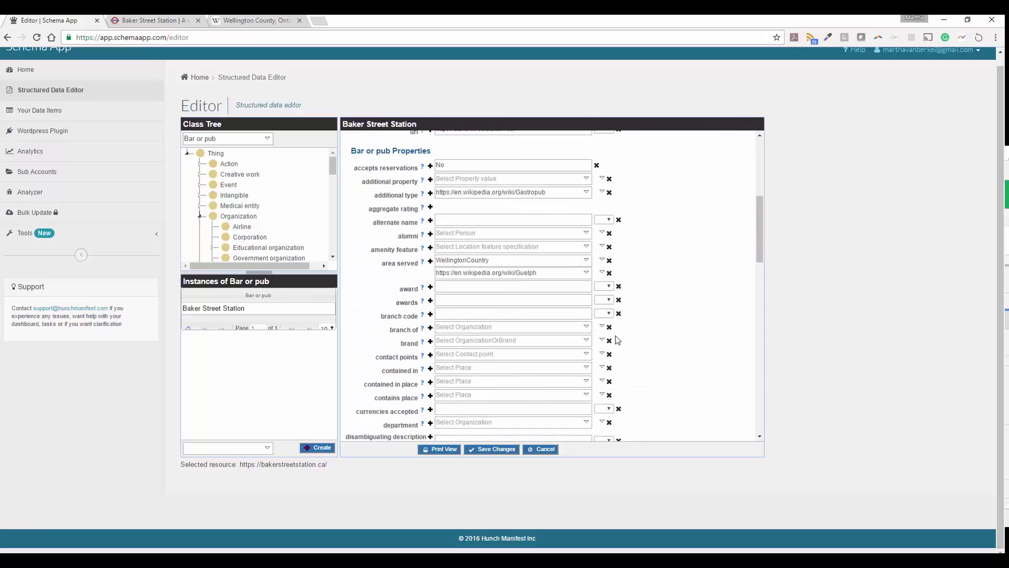
scroll(619, 339, "down", 5)
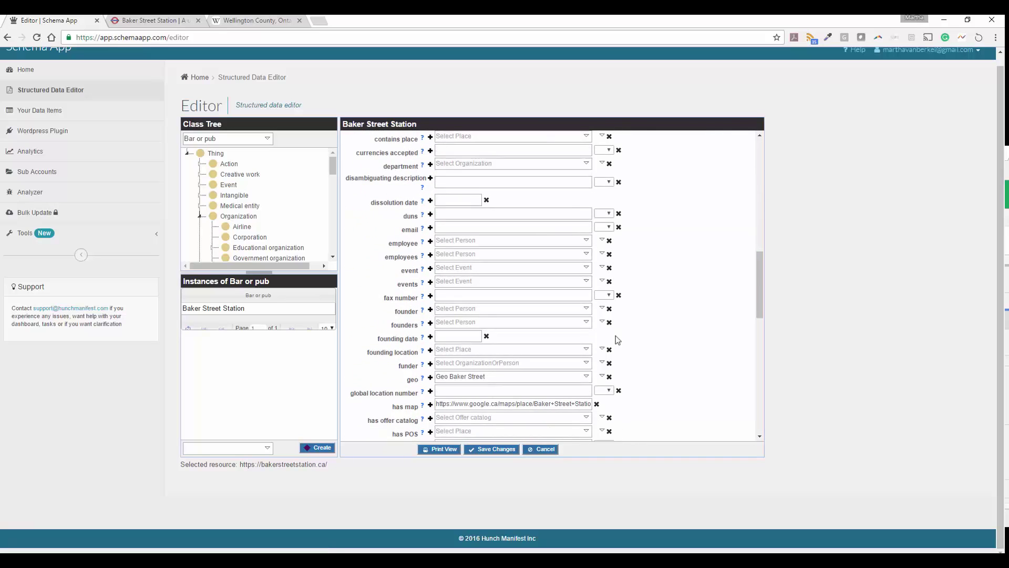
scroll(619, 339, "down", 5)
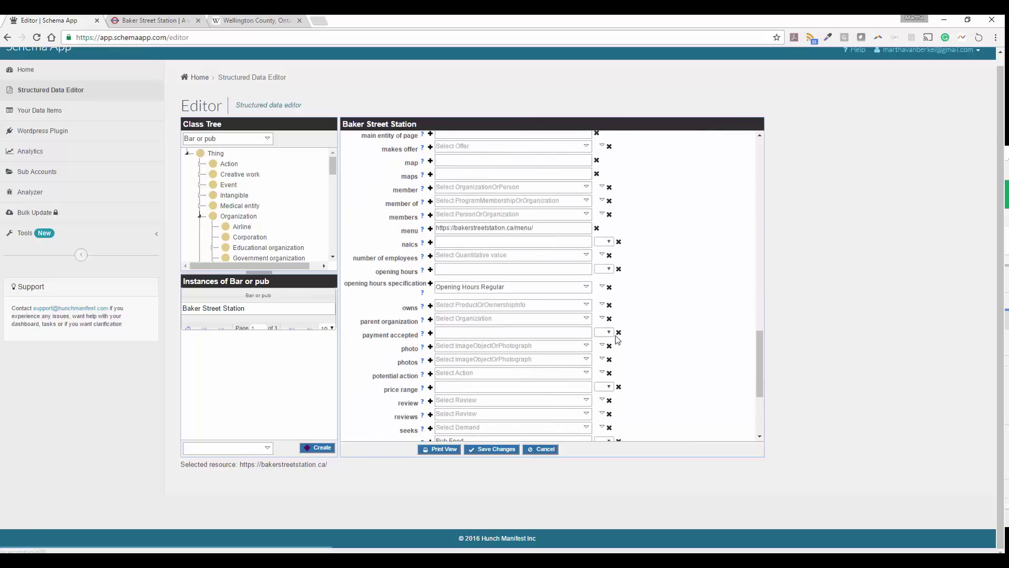
Add a new opening hours item 'Weekend Baker Street Open hours' and save Baker Street Station
left_click(430, 284)
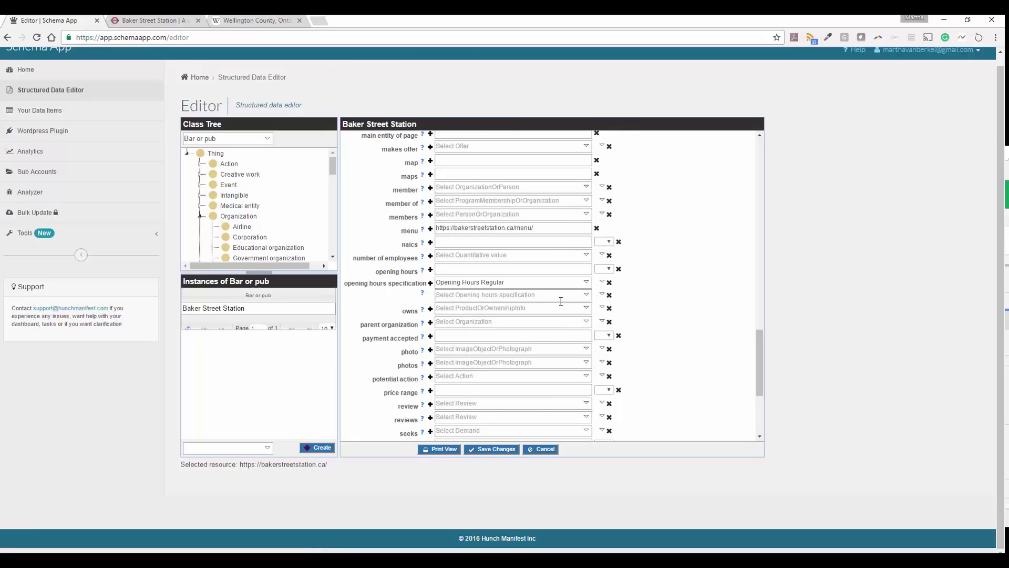
left_click(602, 295)
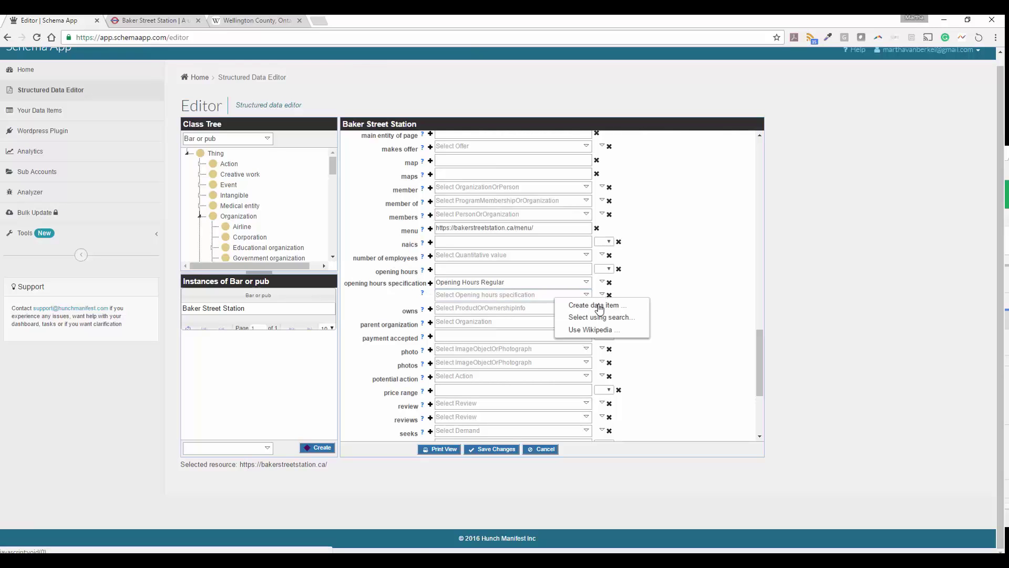
left_click(600, 306)
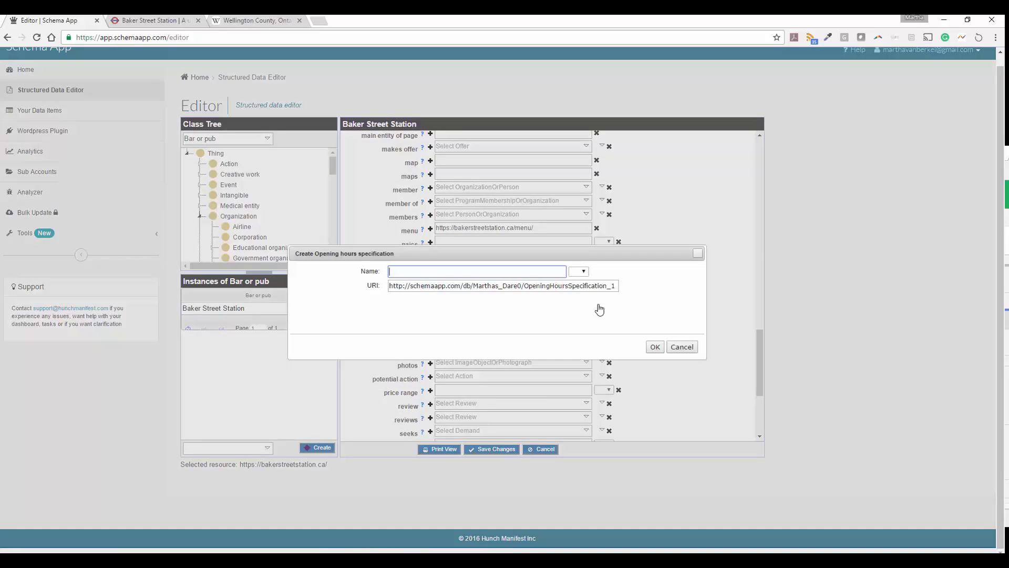
type("Weekend Baker Street Open hours")
left_click(655, 346)
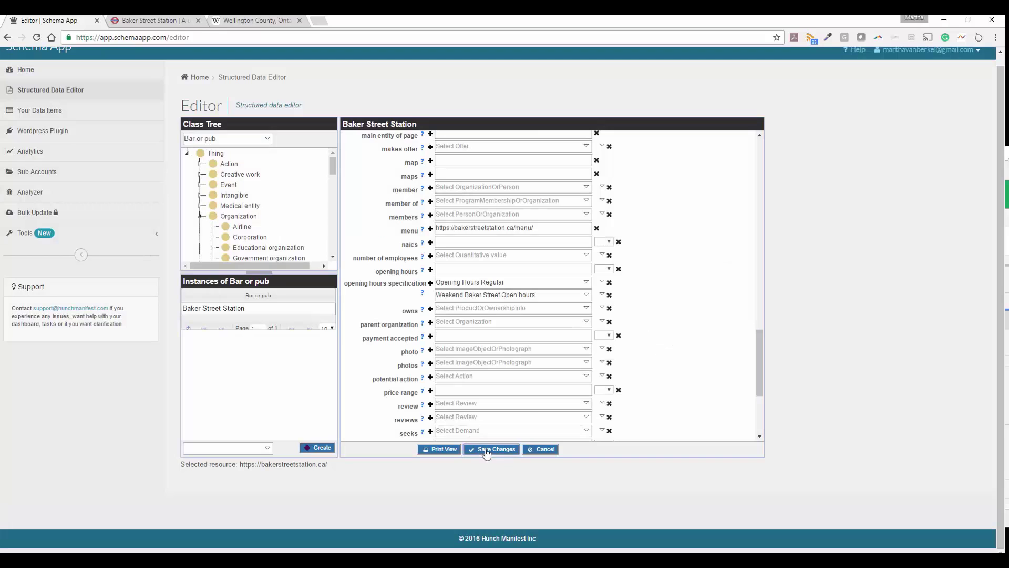
left_click(486, 451)
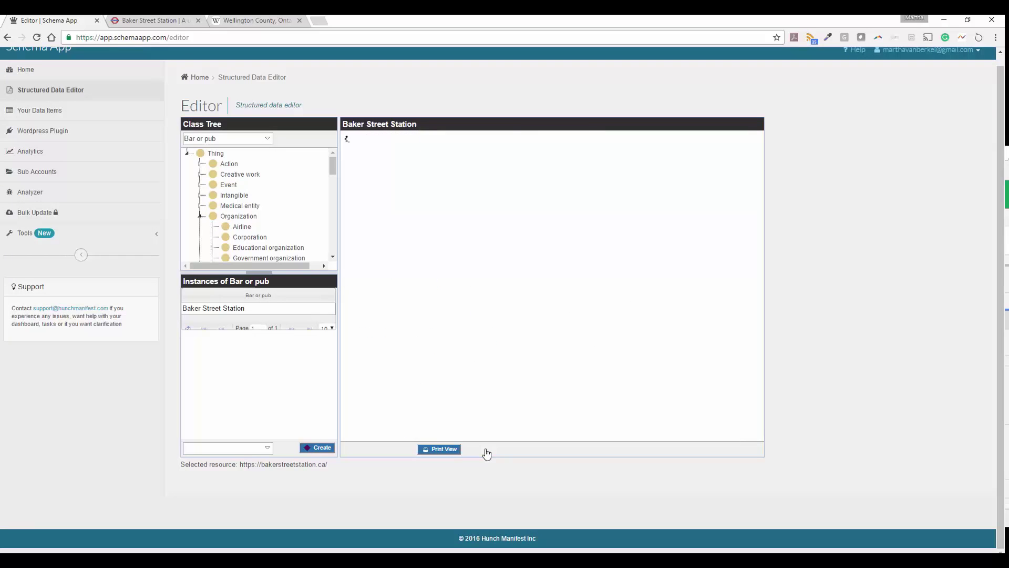
scroll(591, 274, "down", 10)
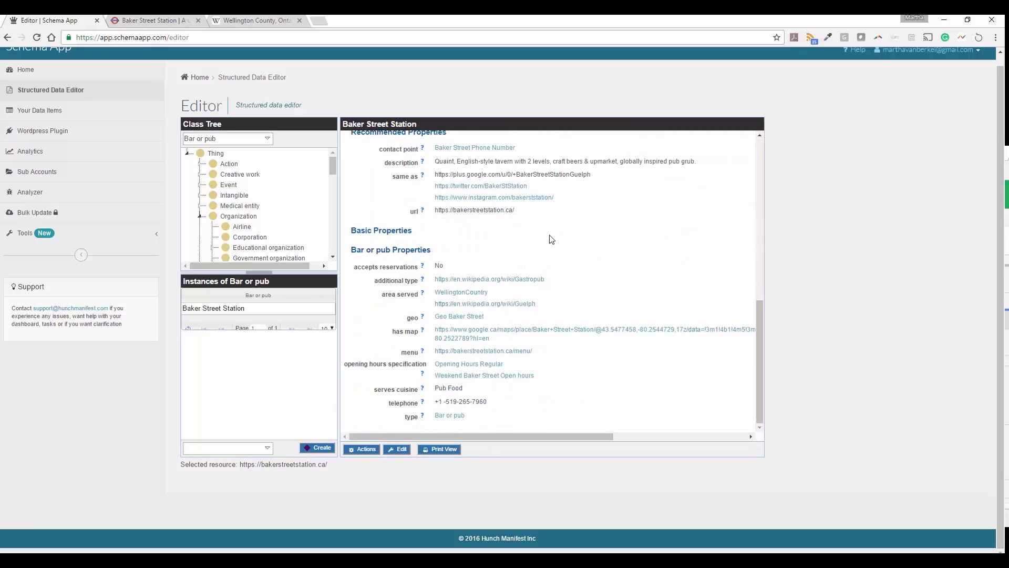
left_click(365, 450)
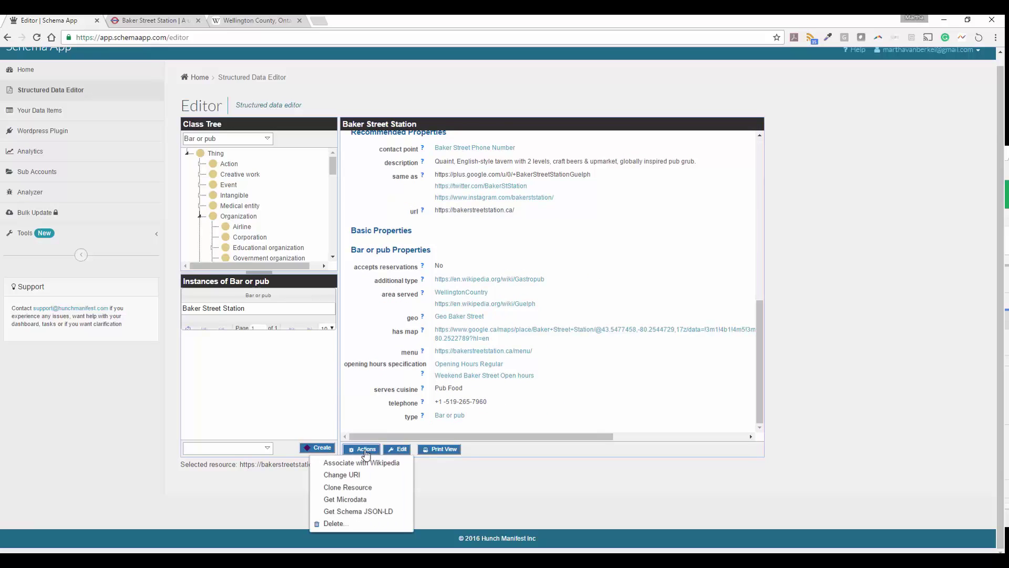
left_click(381, 510)
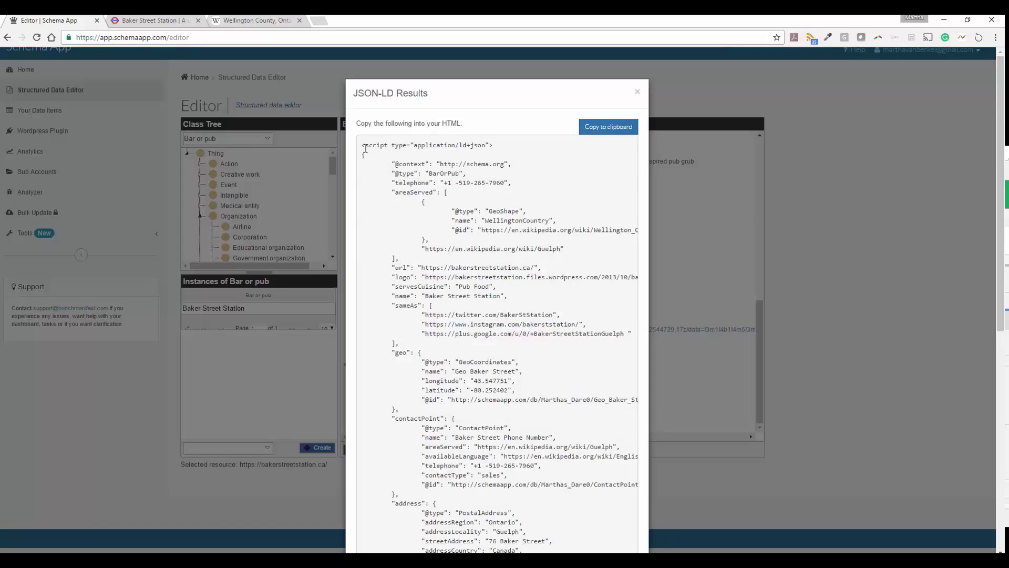
left_click_drag(364, 146, 550, 500)
scroll(550, 488, "down", 8)
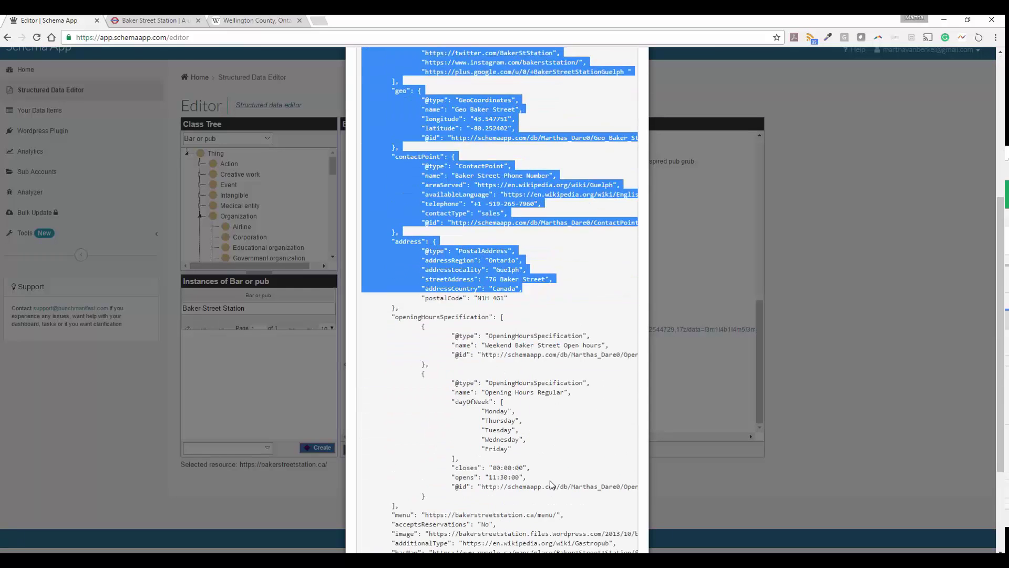
left_click(607, 496)
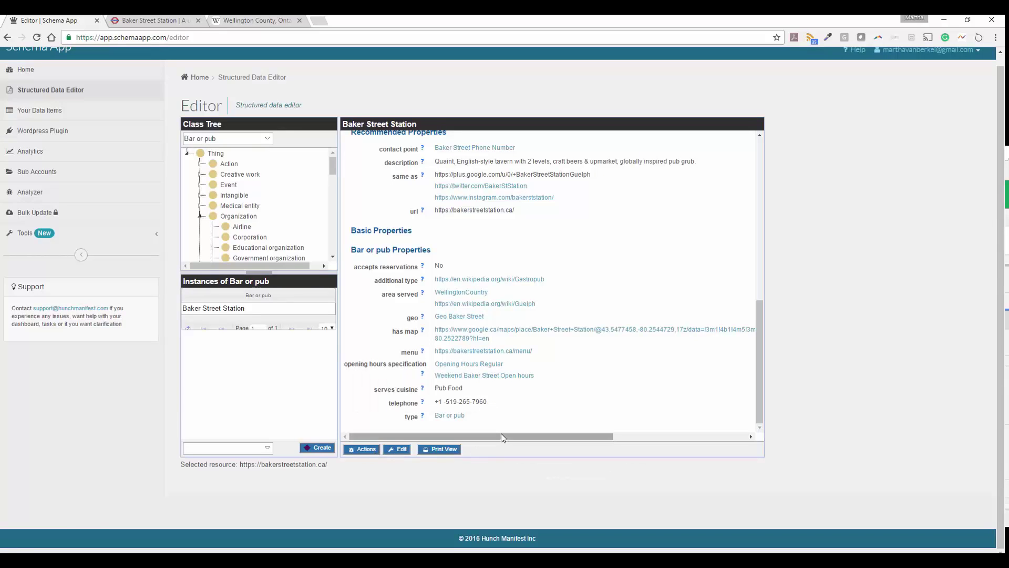
scroll(594, 404, "up", 10)
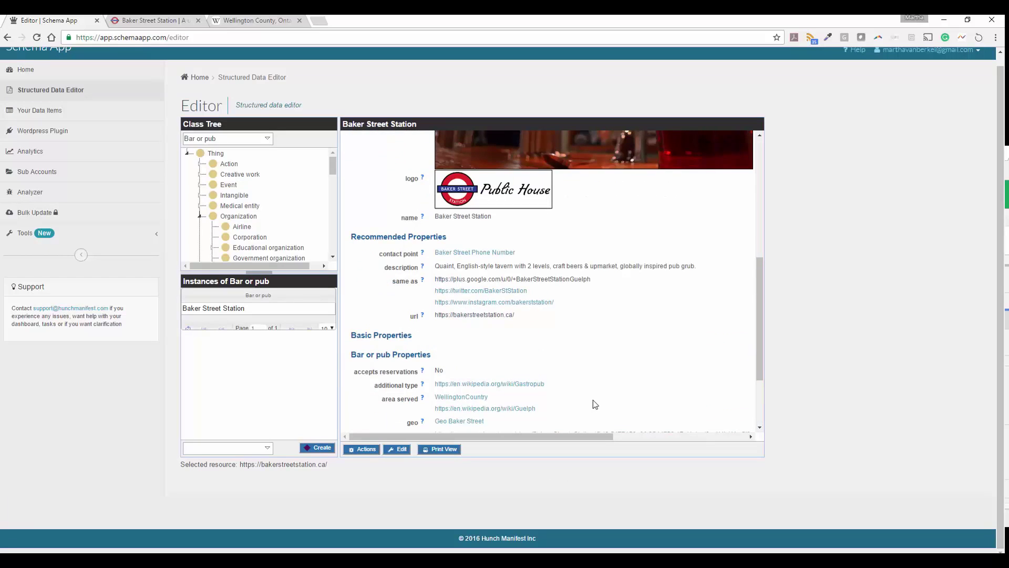